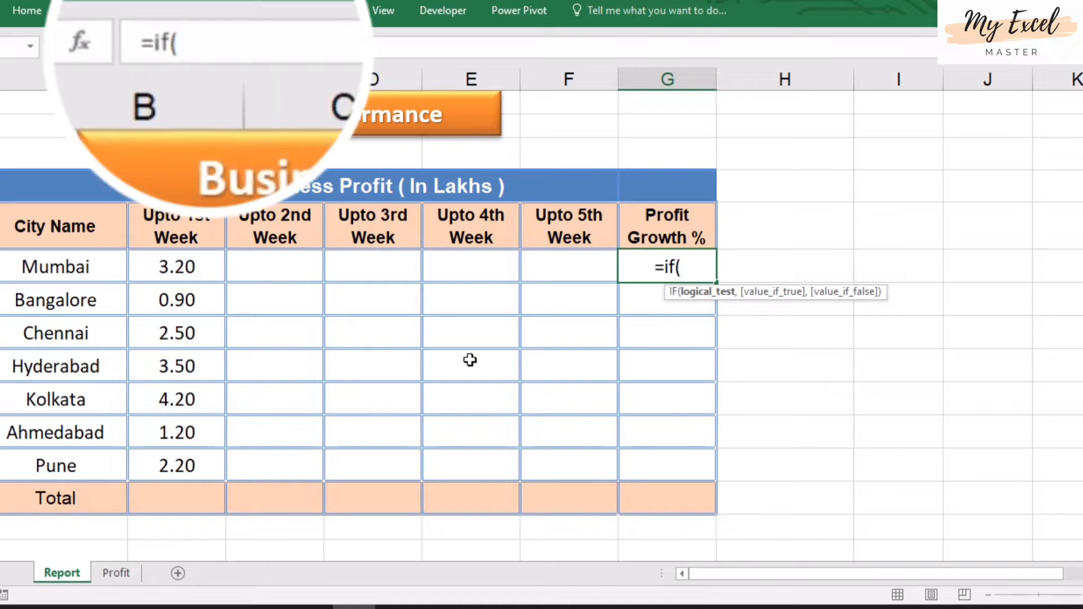
Use isblank(F6) as the logical test of the IF formula in Mumbai's Profit Growth % cell, ending with a comma
{"action": "type", "text": "i"}
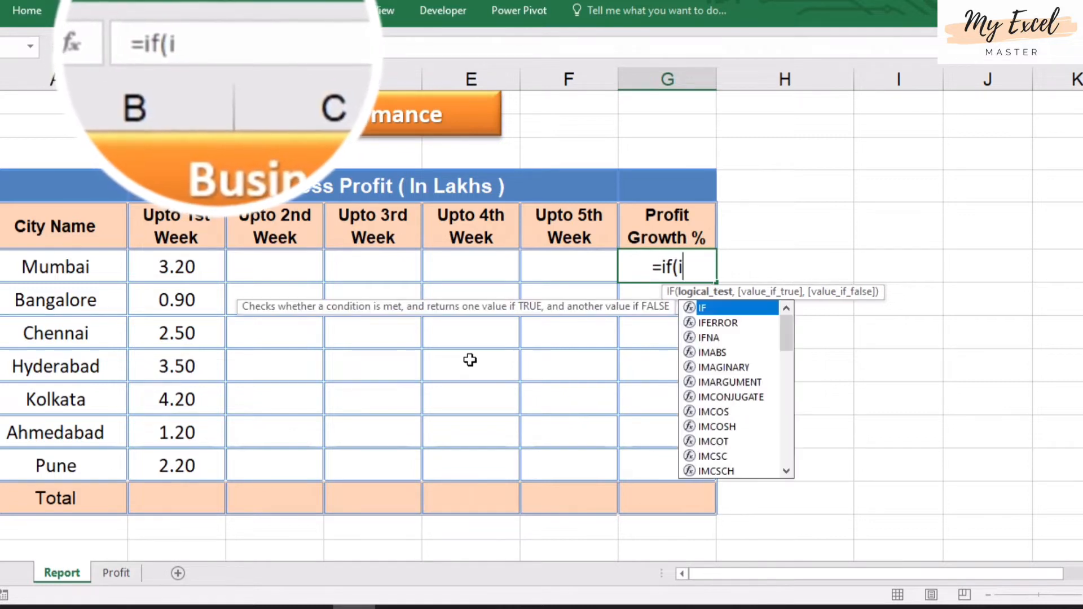
{"action": "type", "text": "sbln"}
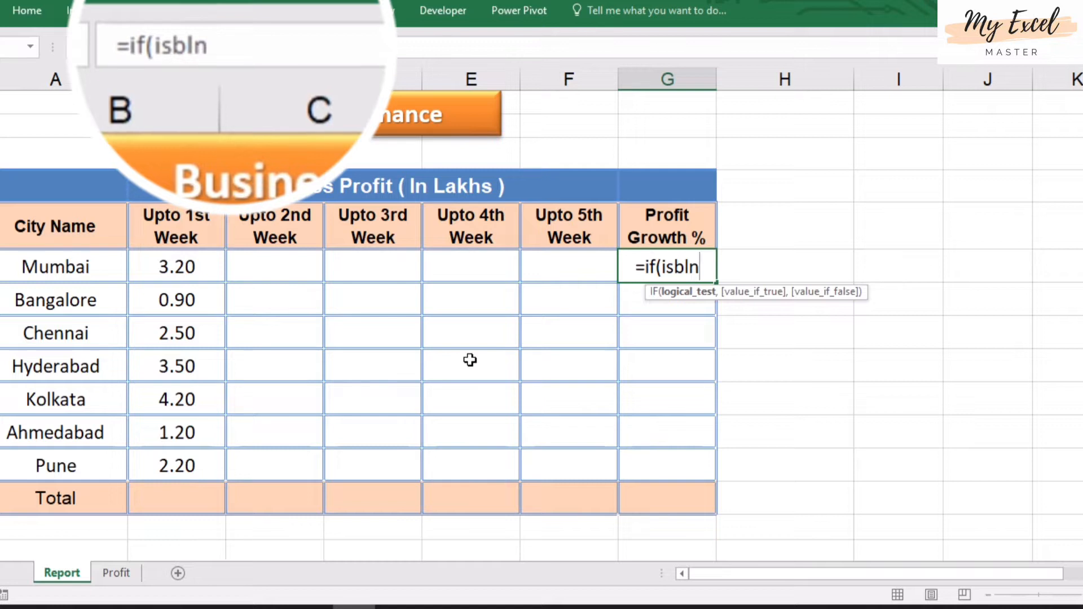
{"action": "key", "text": "BackSpace"}
{"action": "type", "text": "ank"}
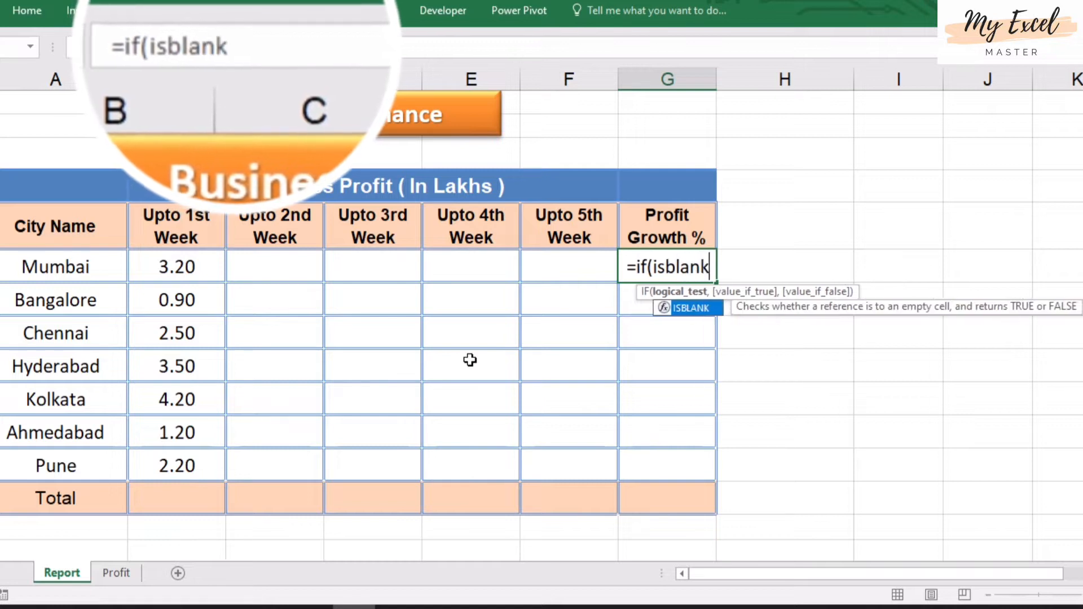
{"action": "type", "text": "("}
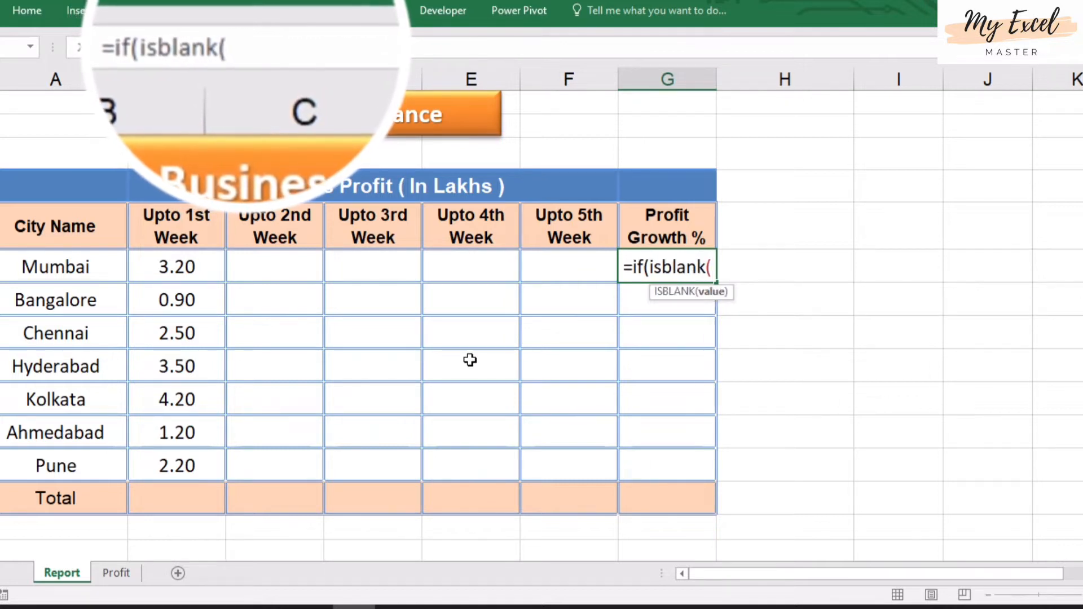
{"action": "left_click", "coordinate": [575, 268]}
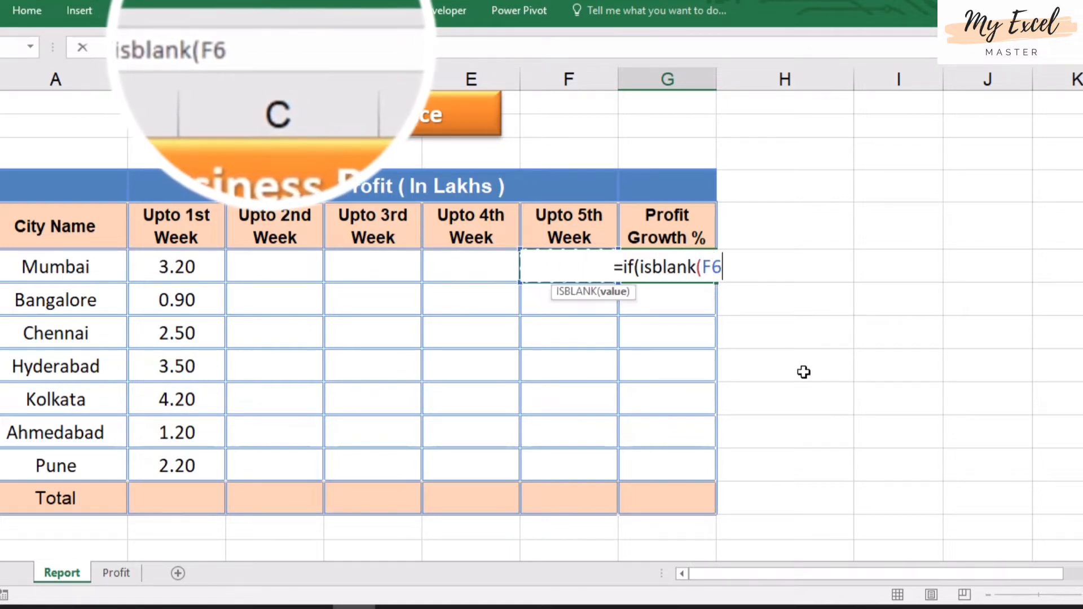
{"action": "type", "text": ")"}
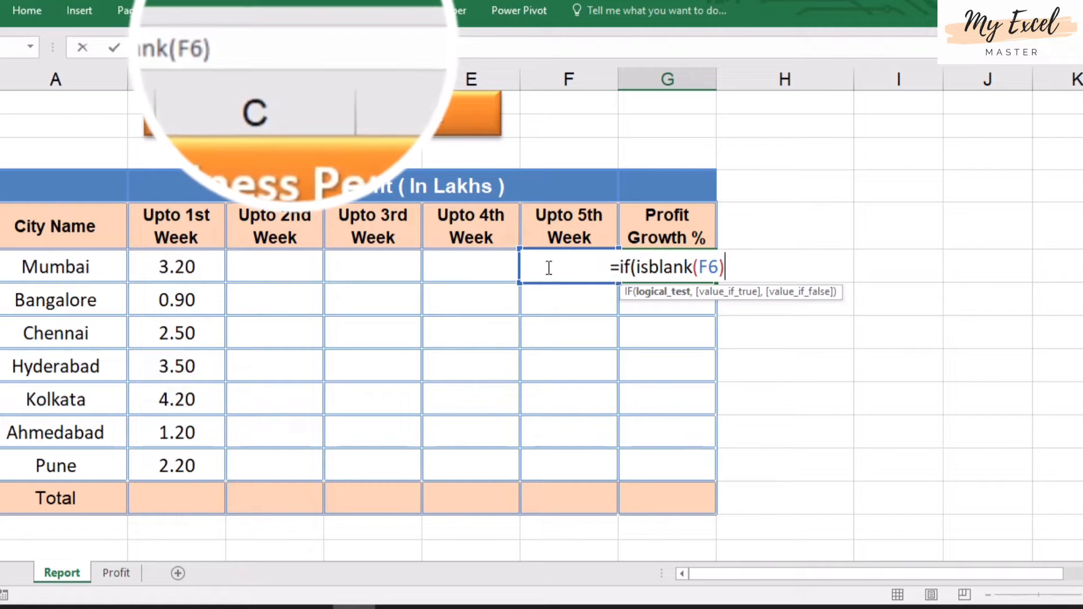
{"action": "type", "text": ","}
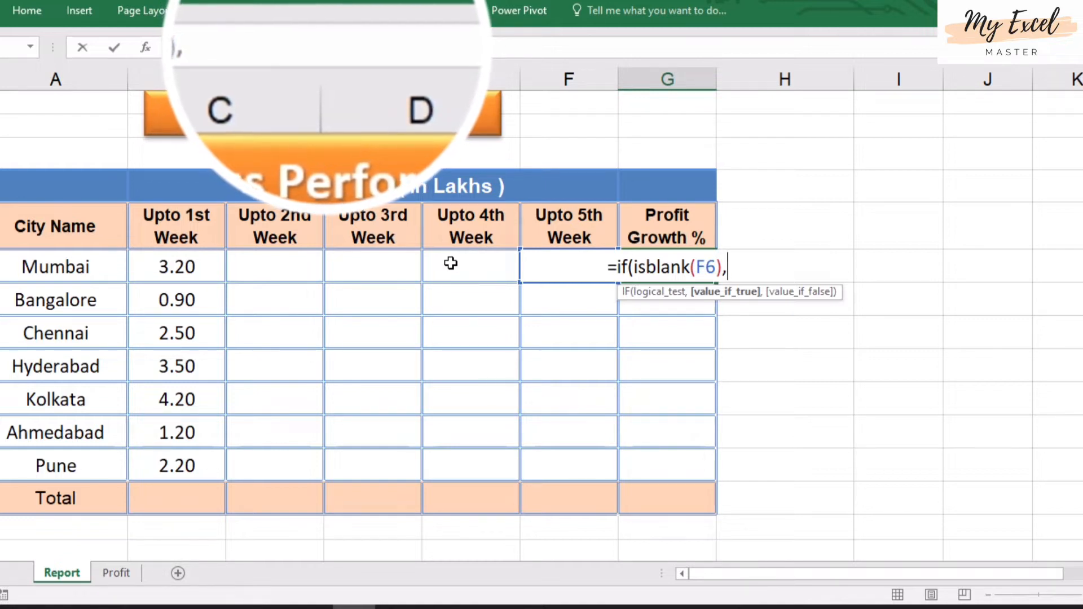
Nest a second IF as the value if true, with isblank(E6) as its test, followed by a comma
{"action": "type", "text": "if("}
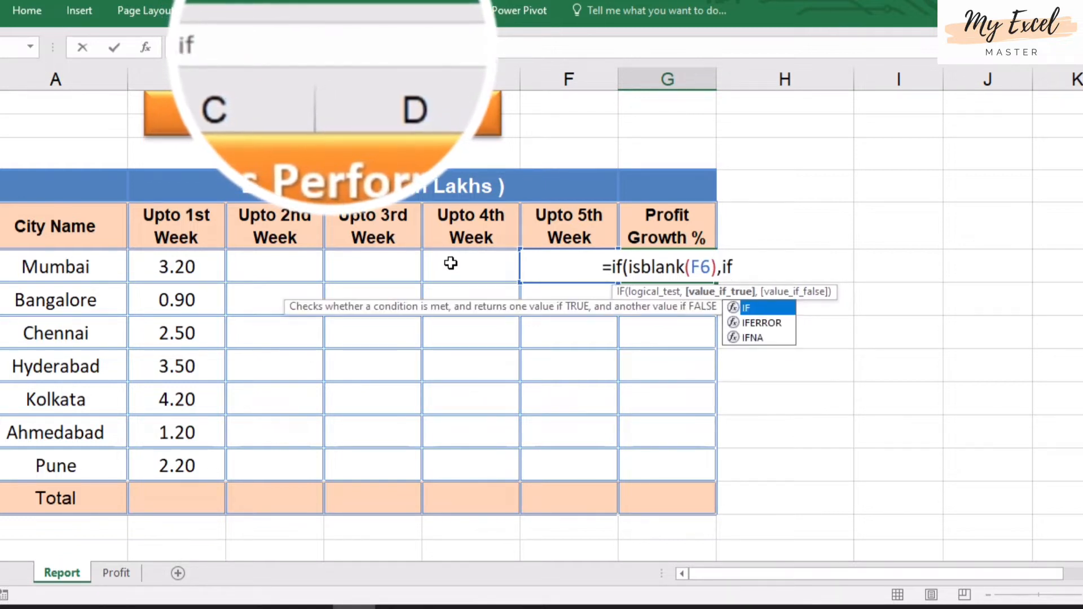
{"action": "type", "text": "is"}
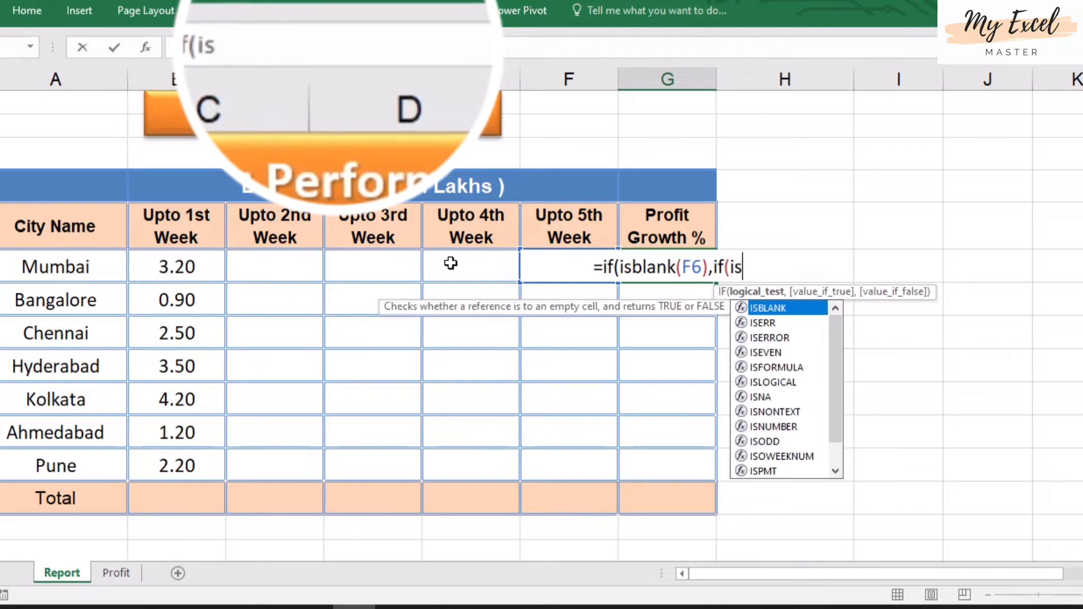
{"action": "type", "text": "blank"}
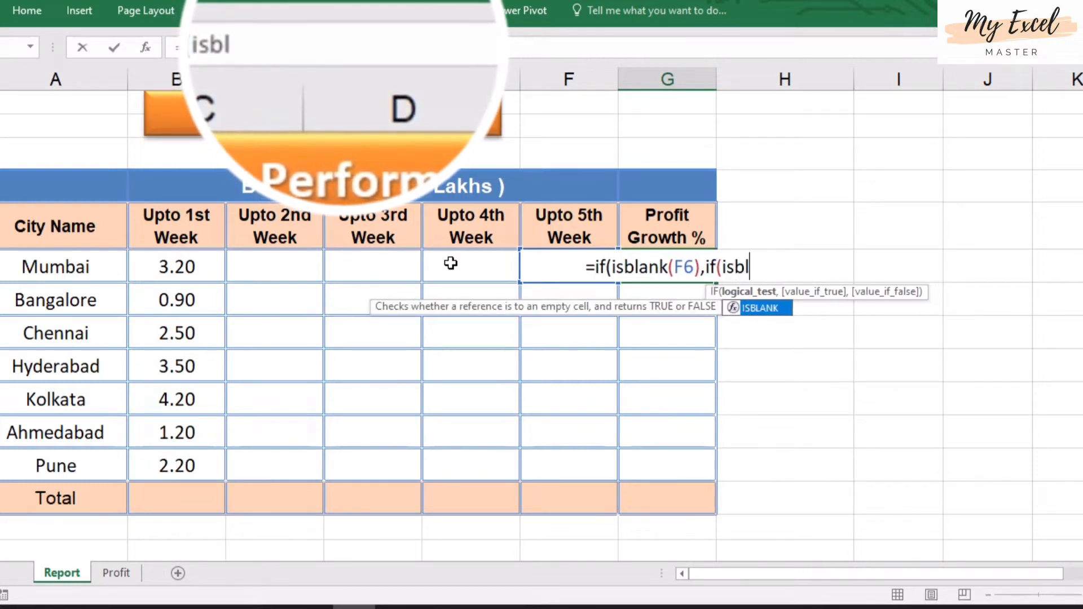
{"action": "type", "text": "("}
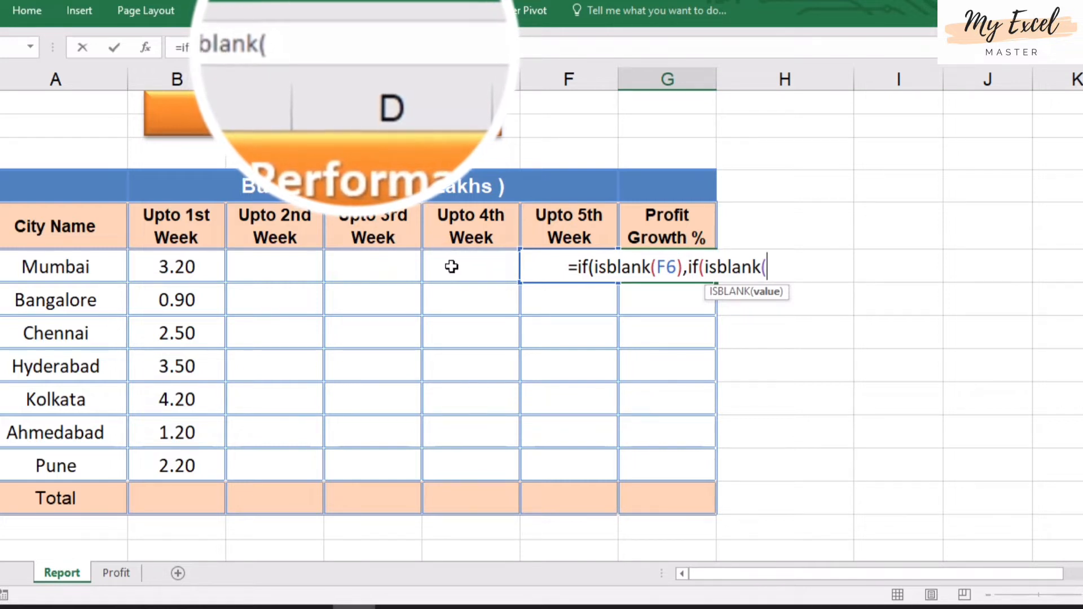
{"action": "left_click", "coordinate": [451, 267]}
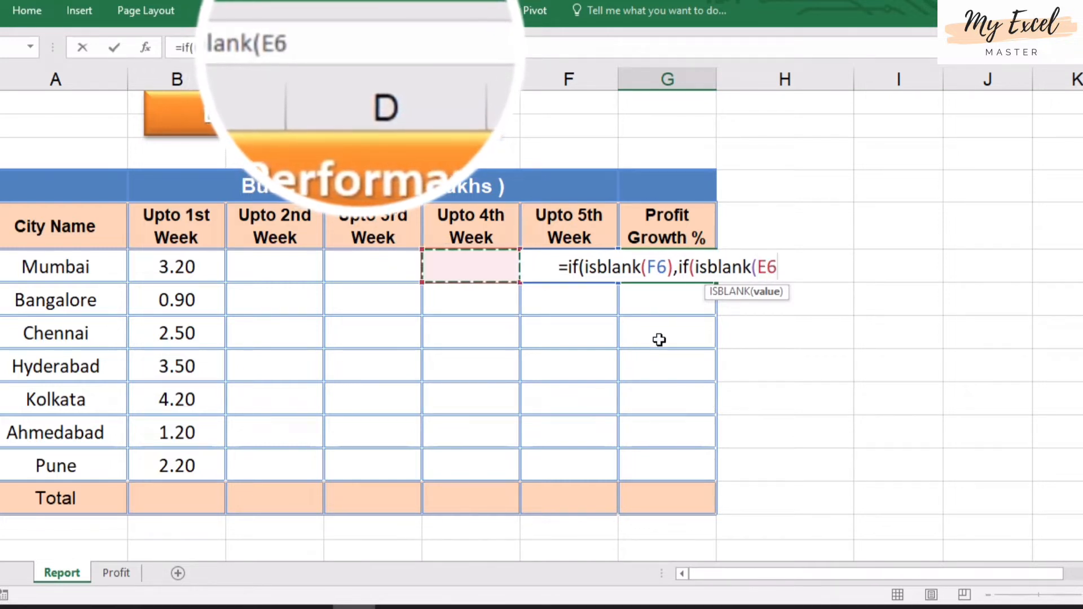
{"action": "type", "text": ")"}
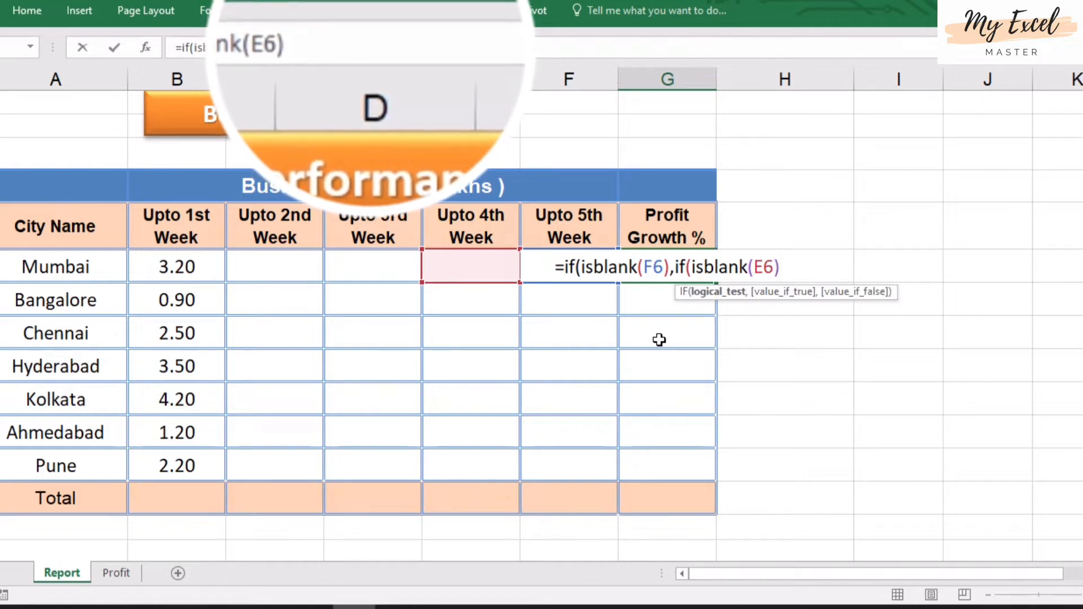
{"action": "type", "text": ","}
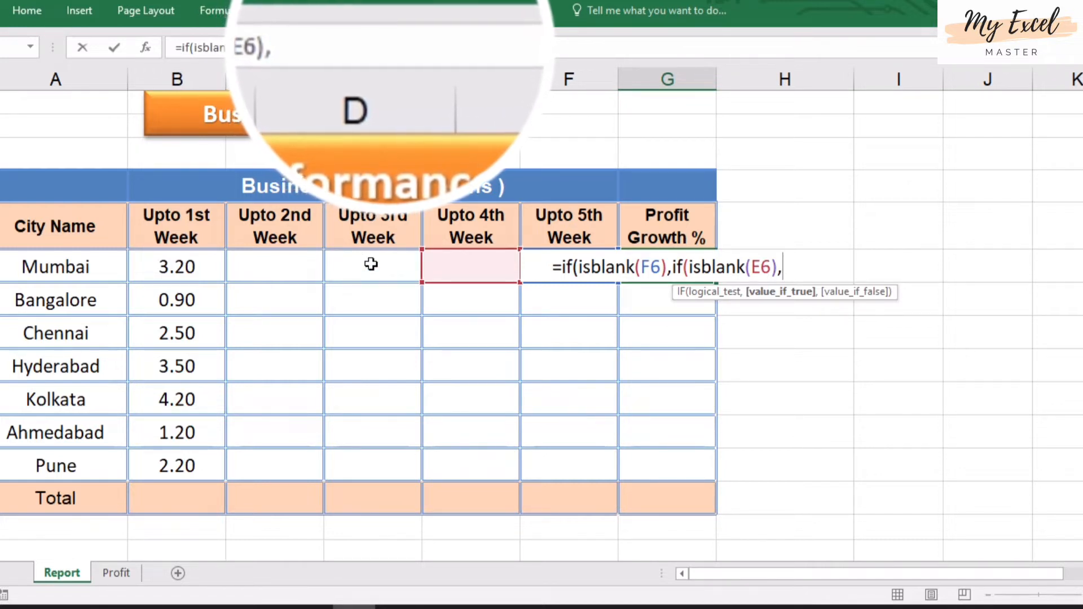
Nest a third IF in the formula's value-if-true argument, testing Mumbai's 3rd week cell with isblank(D6)
{"action": "type", "text": "if(is"}
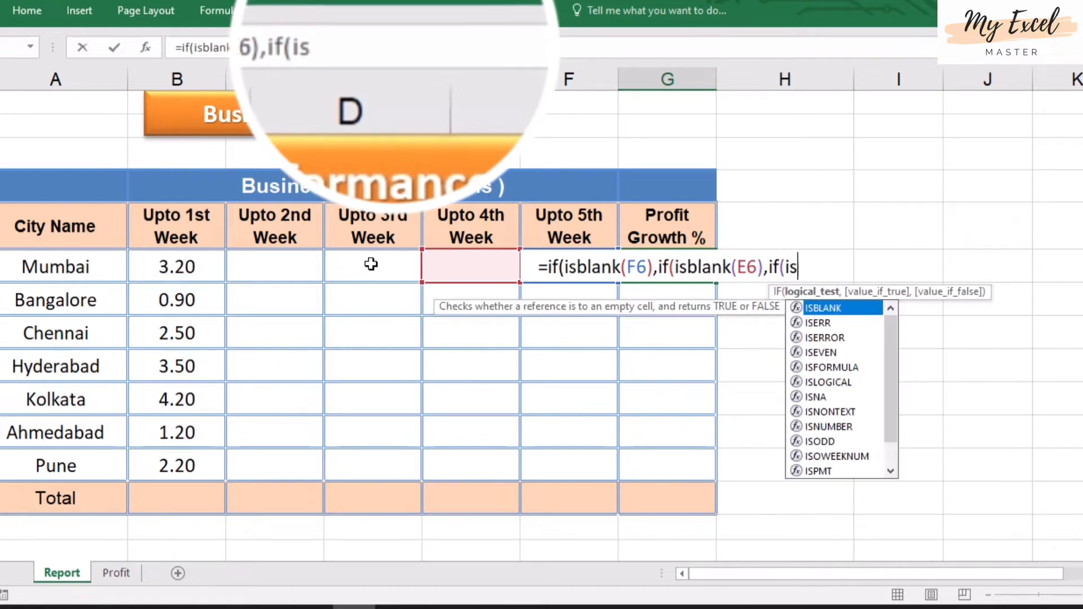
{"action": "type", "text": "blank("}
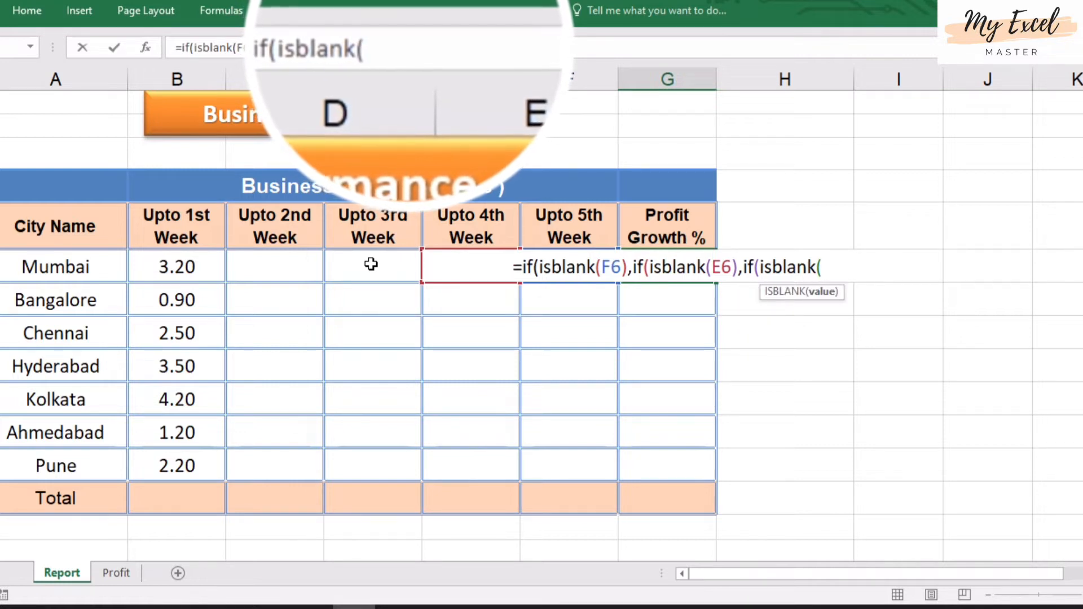
{"action": "left_click", "coordinate": [371, 264]}
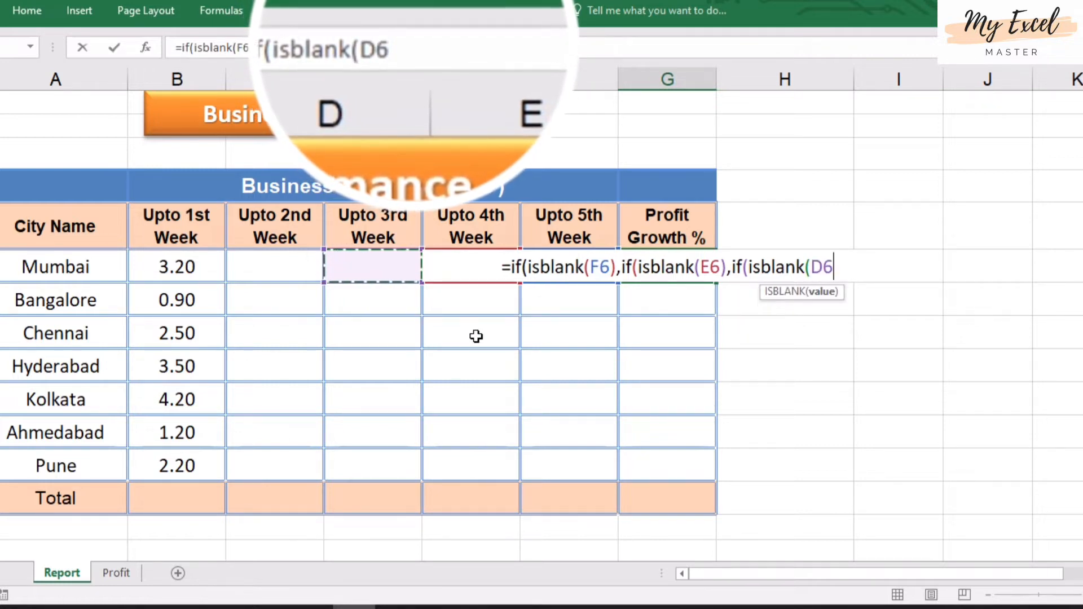
{"action": "type", "text": ")"}
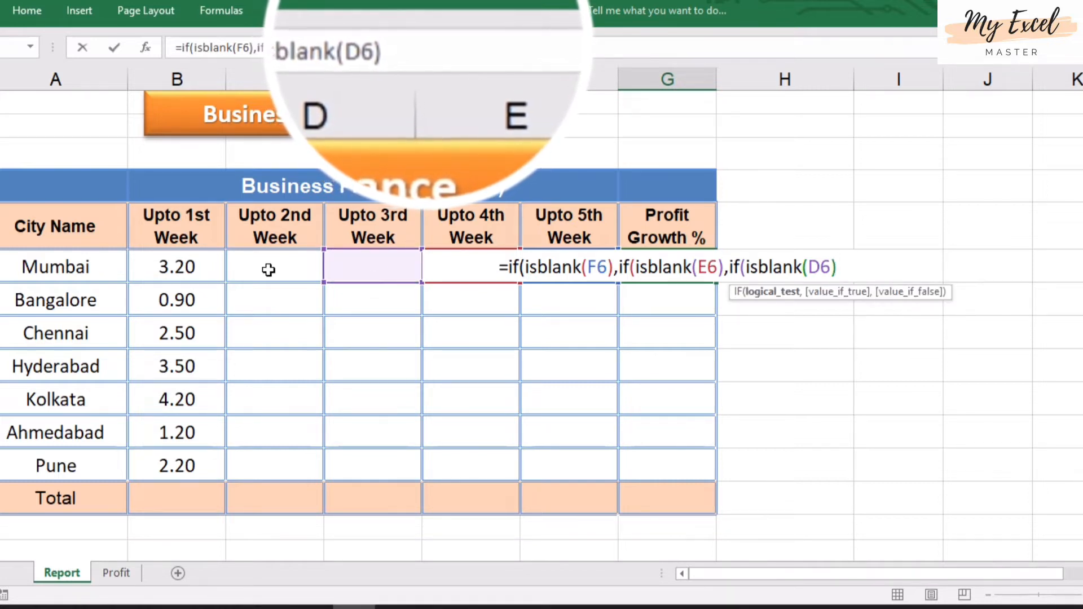
After a comma, nest a fourth IF as the value if true, with isblank(C6) as its test, followed by a comma
{"action": "type", "text": ",if"}
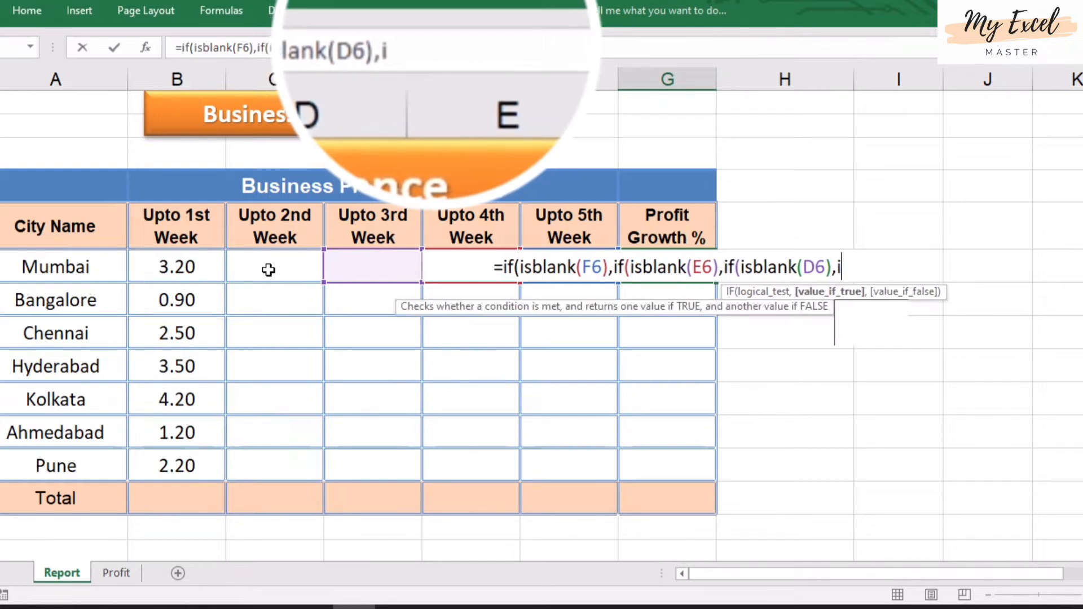
{"action": "type", "text": "(isbl"}
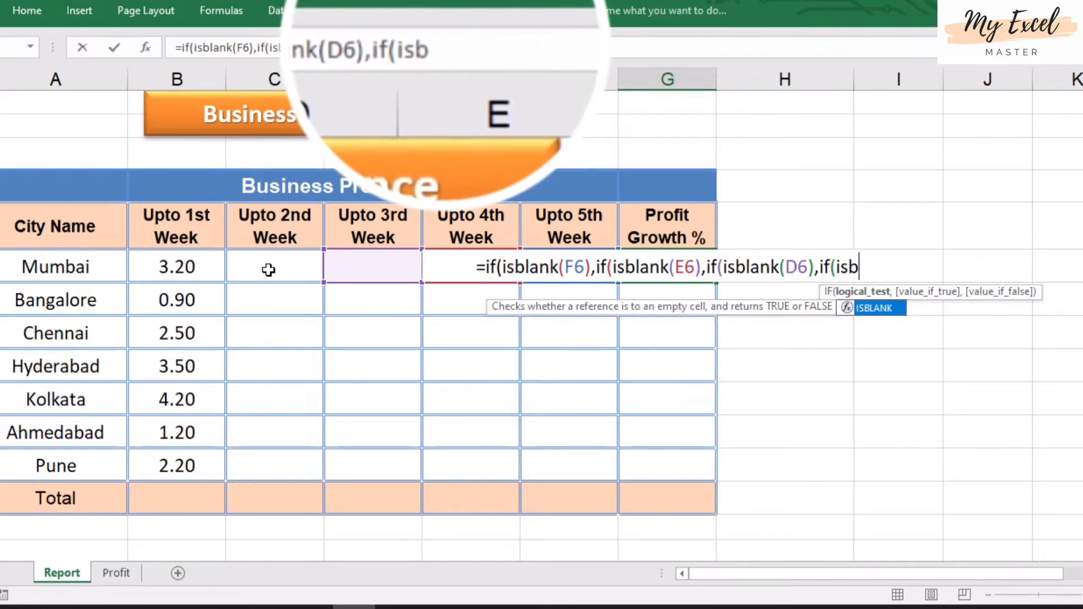
{"action": "type", "text": "ank"}
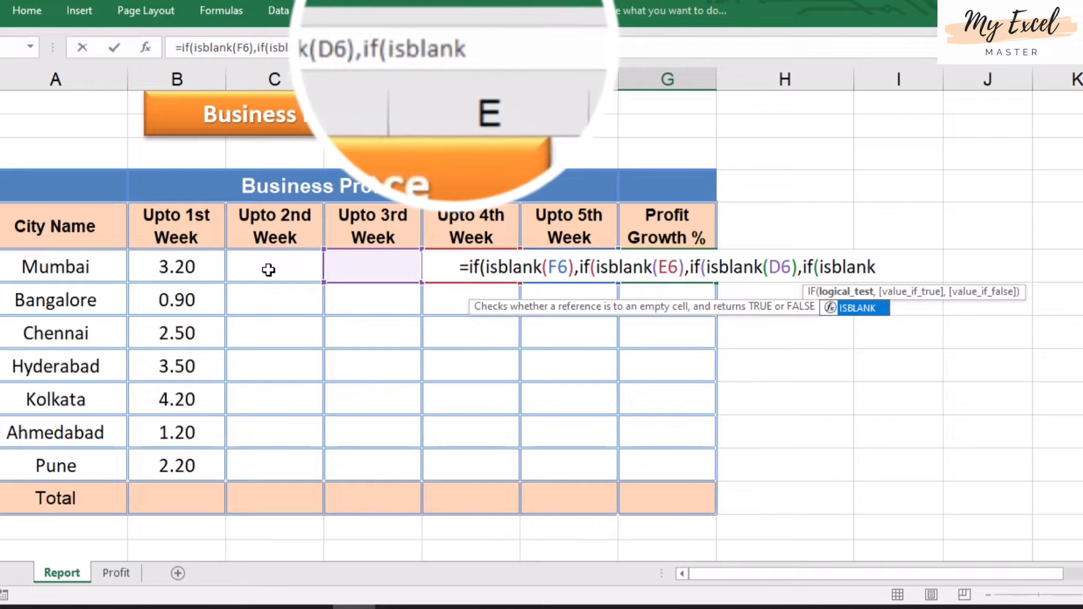
{"action": "type", "text": "("}
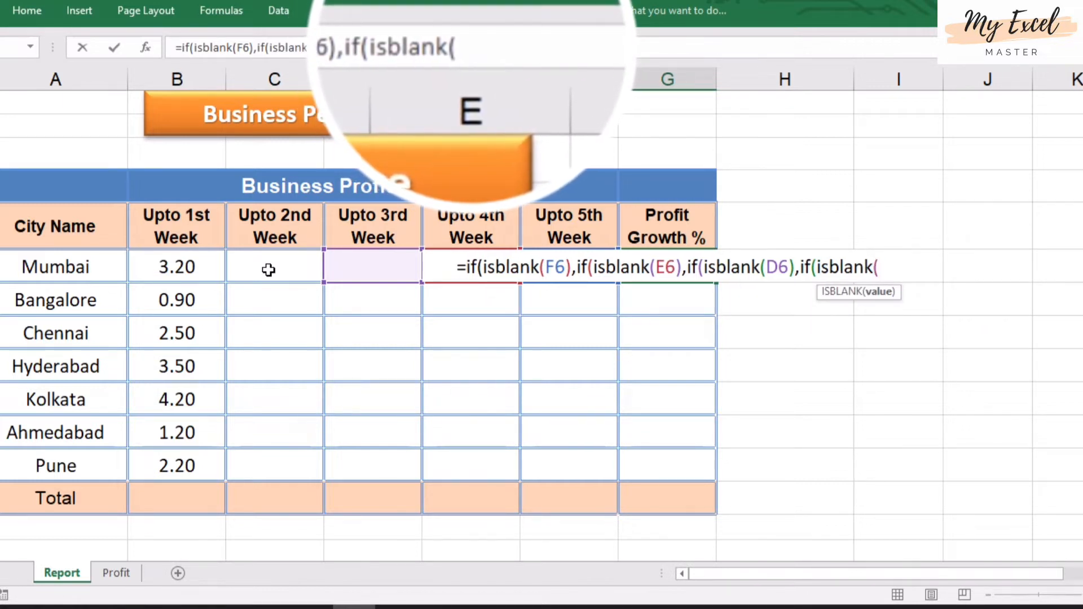
{"action": "left_click", "coordinate": [268, 269]}
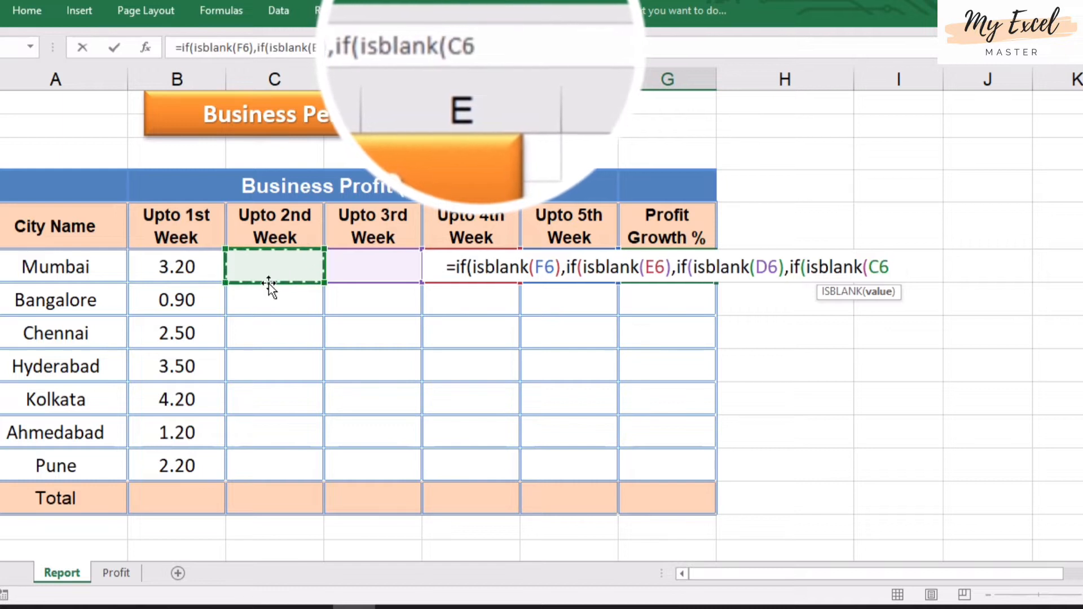
{"action": "type", "text": ")"}
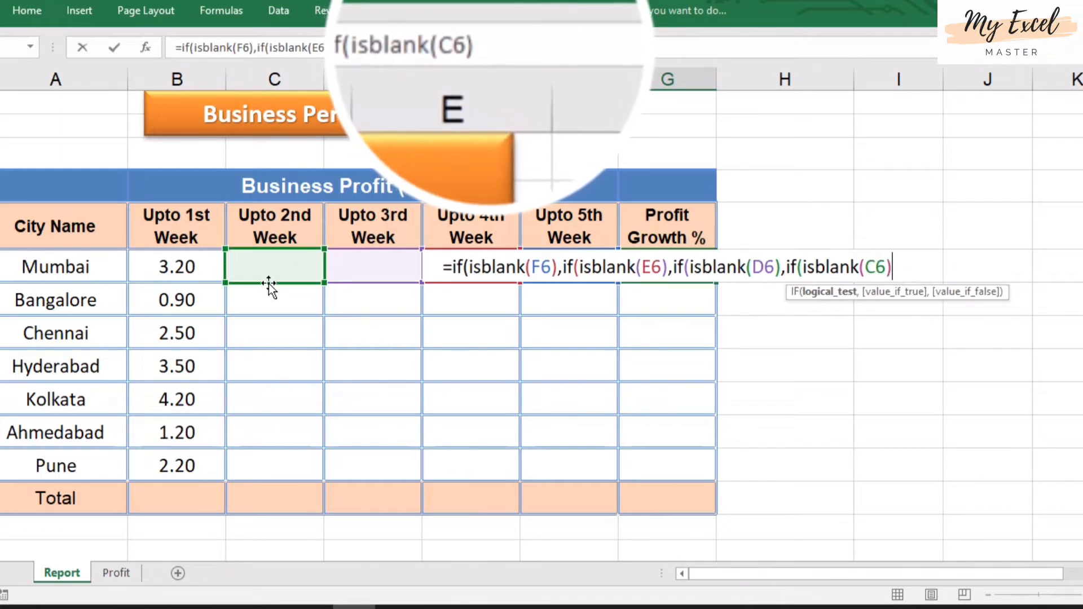
{"action": "type", "text": ","}
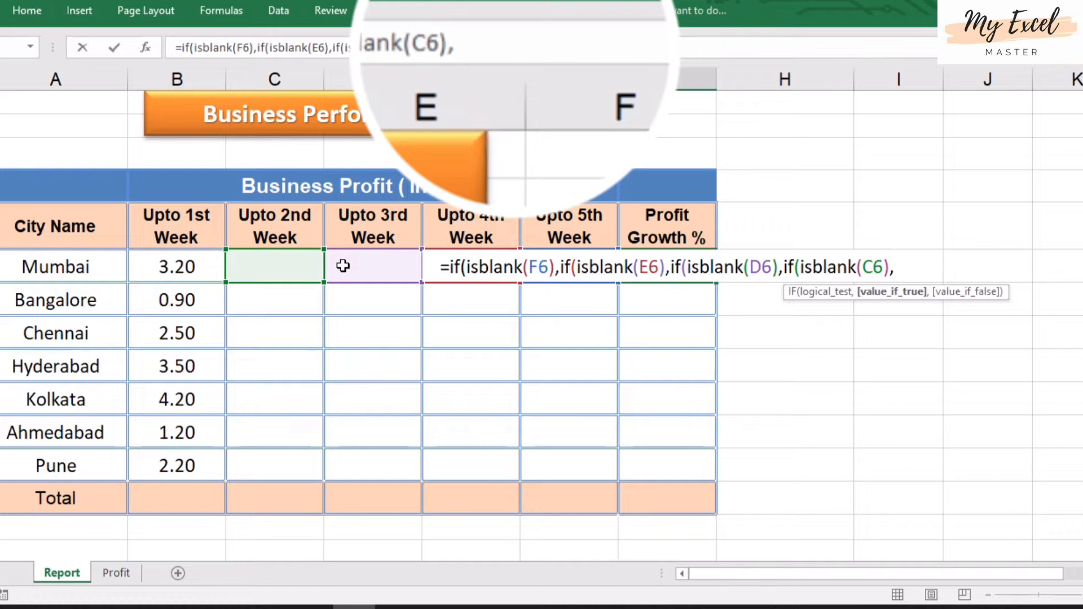
Complete the innermost IF with 0 as the value if true and C6-B6 as the value if false, closing its parenthesis
{"action": "type", "text": "0"}
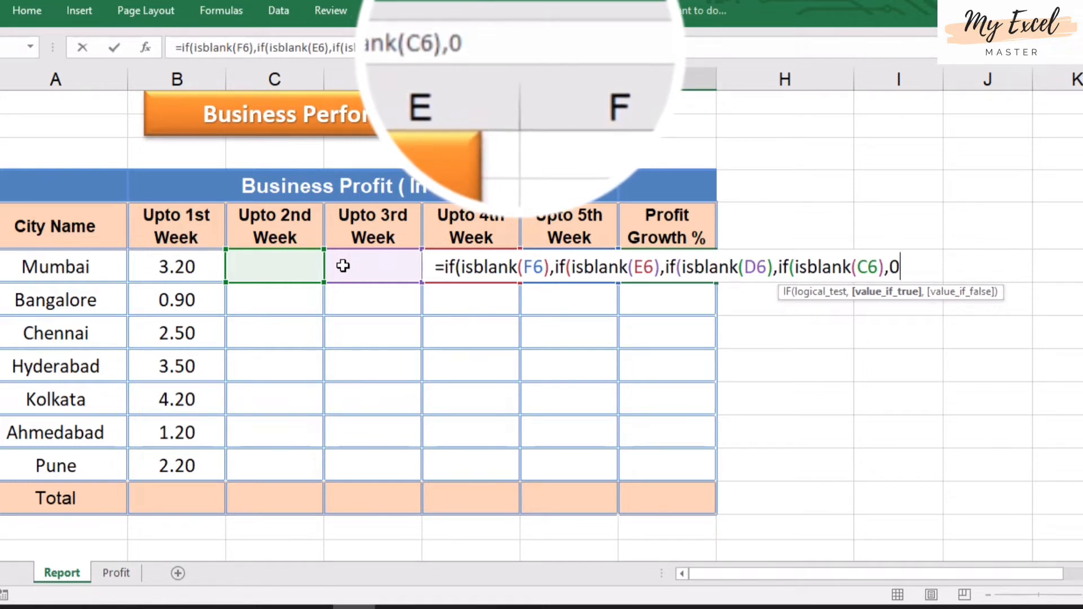
{"action": "type", "text": ","}
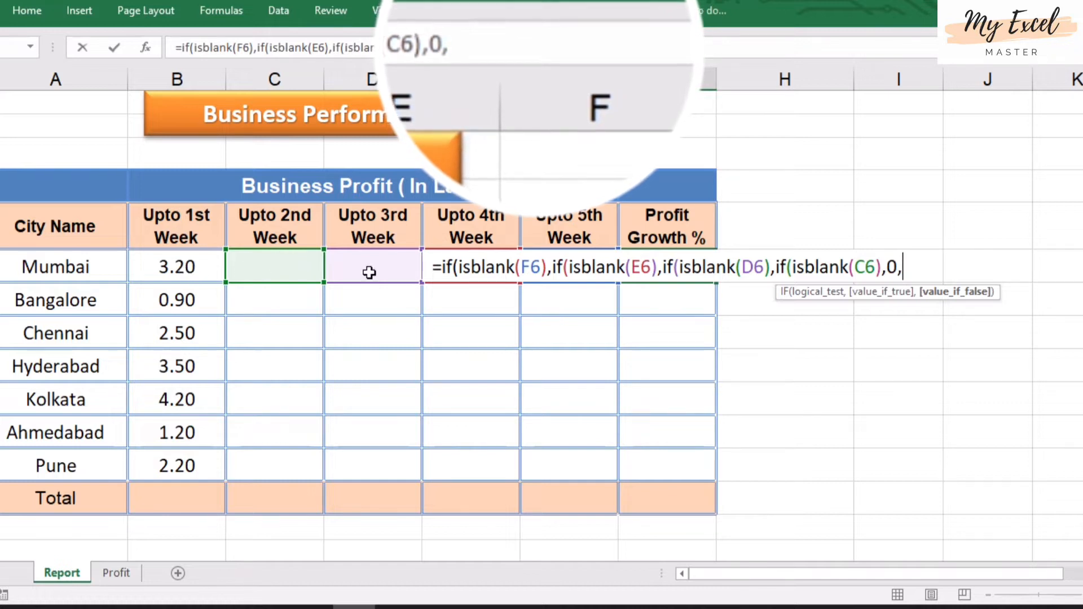
{"action": "left_click", "coordinate": [273, 265]}
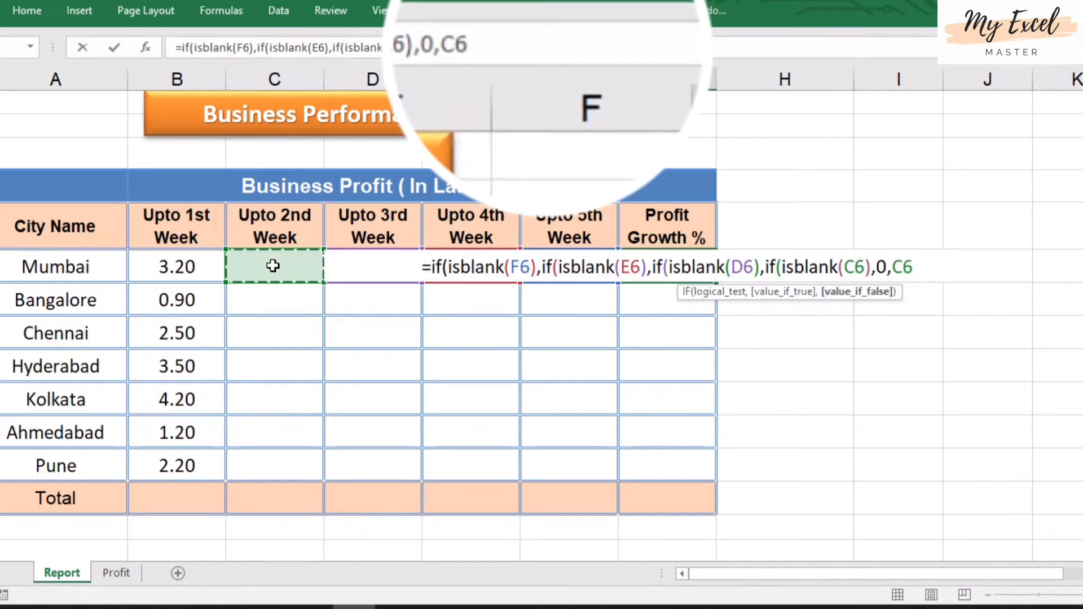
{"action": "type", "text": "-"}
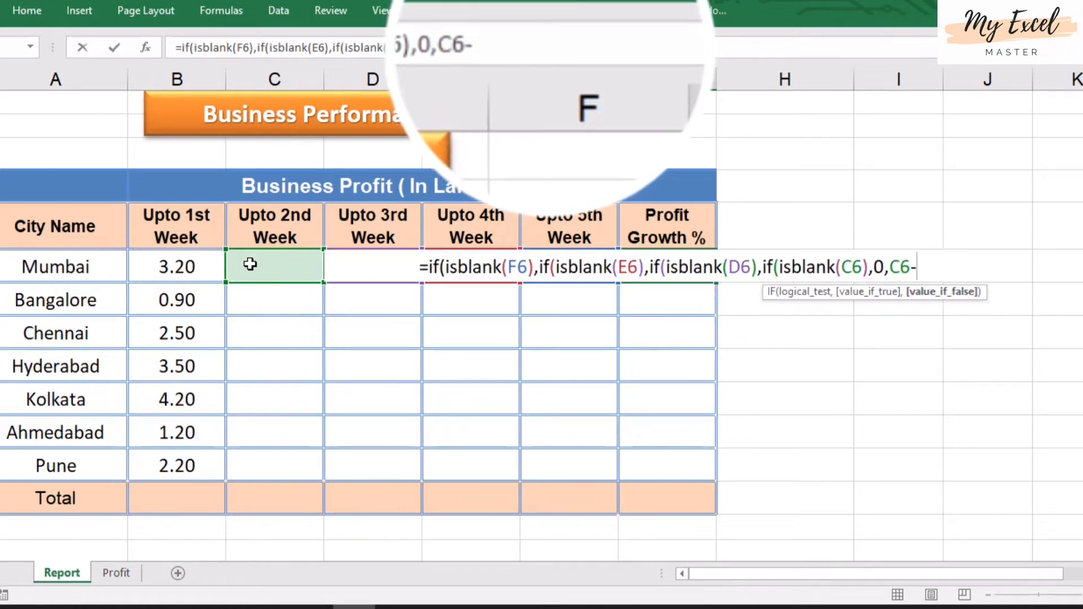
{"action": "left_click", "coordinate": [179, 264]}
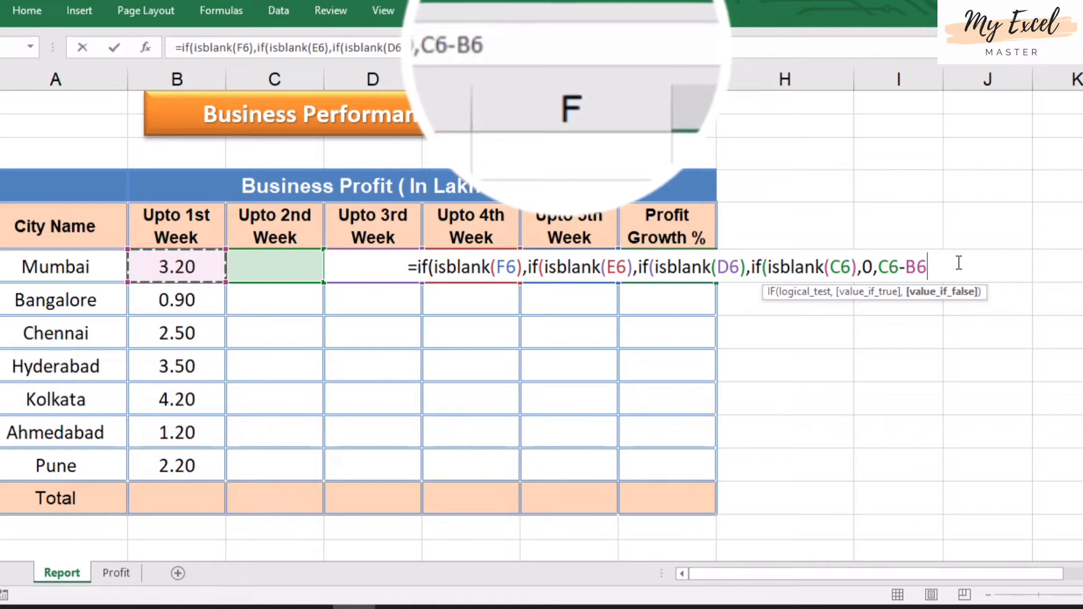
{"action": "type", "text": ")"}
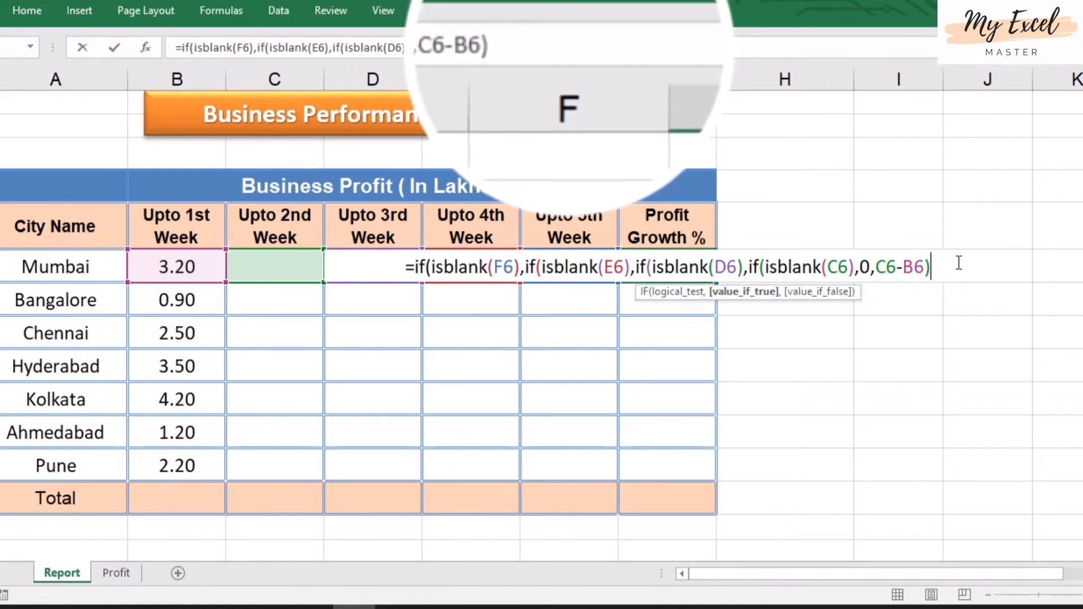
Add d6-b6 as the value if false of the third IF and close its parenthesis
{"action": "type", "text": ","}
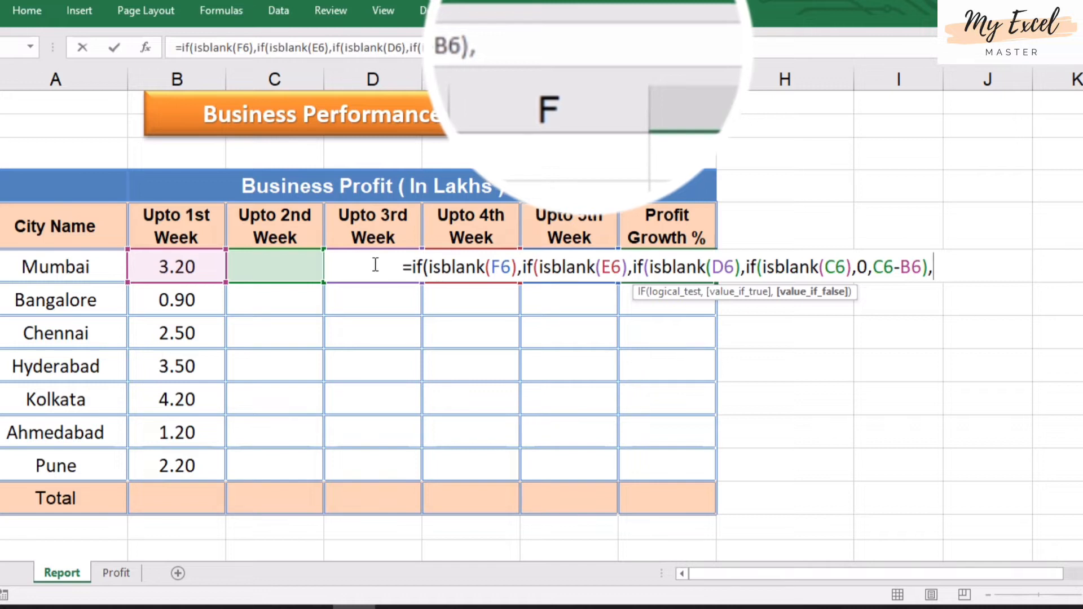
{"action": "type", "text": "d6"}
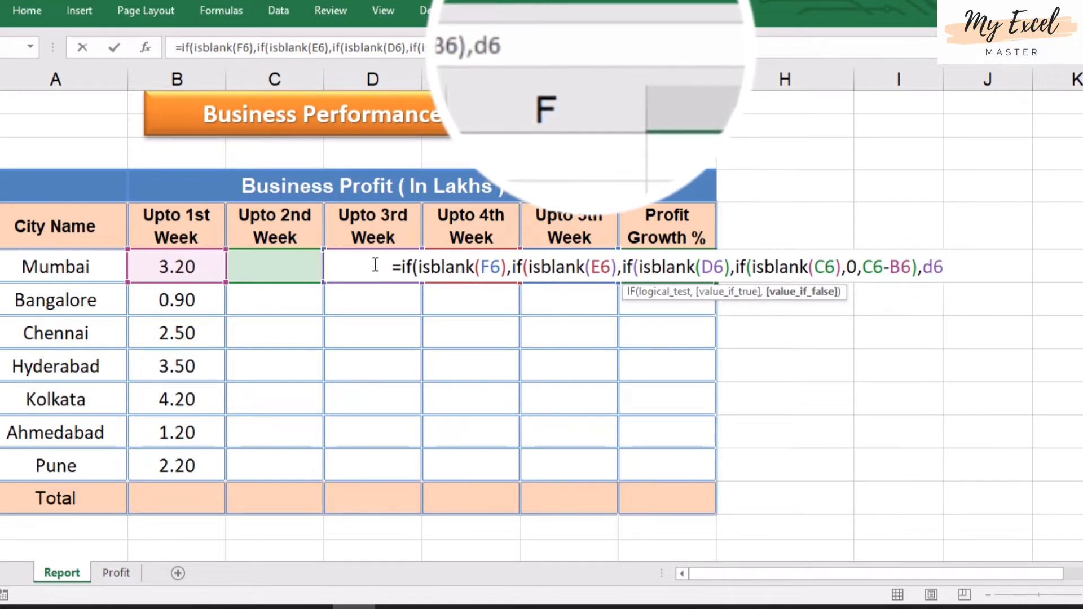
{"action": "type", "text": "-"}
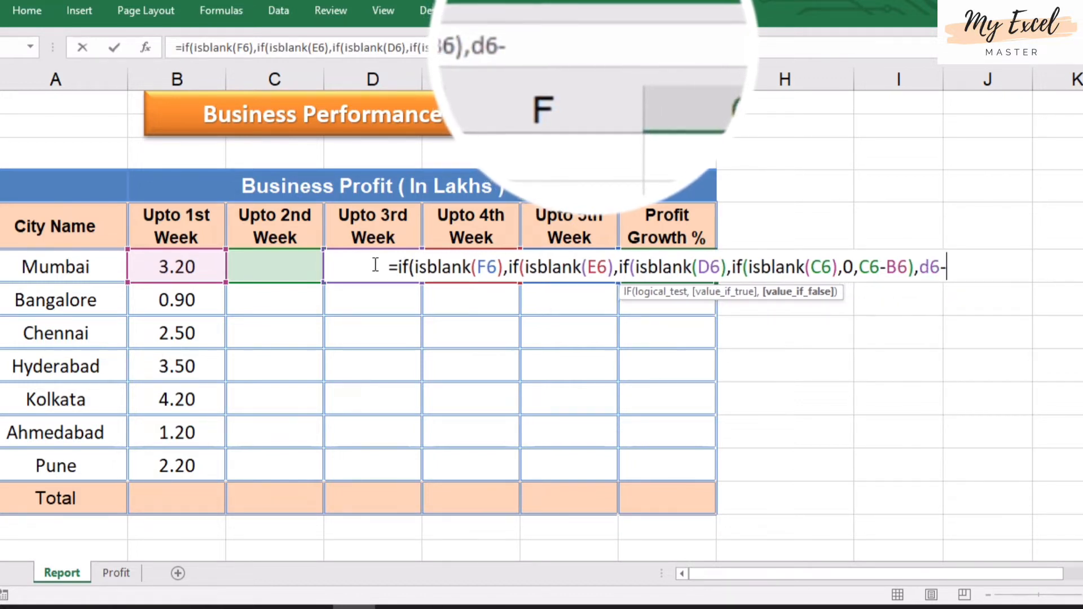
{"action": "type", "text": "b6"}
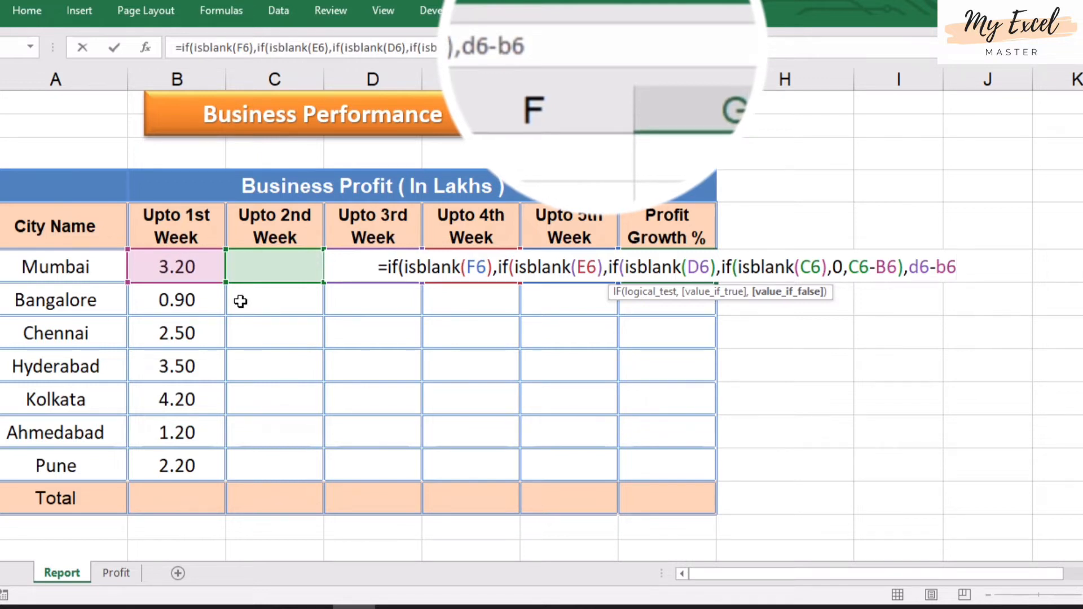
{"action": "type", "text": ")"}
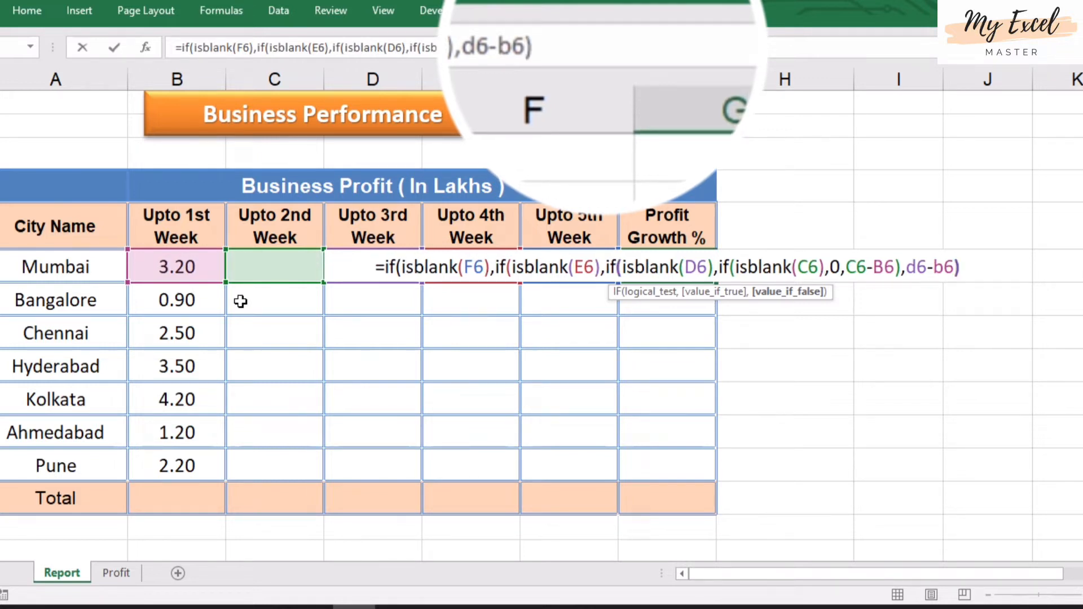
Add e6-b6 as the value if false of the second IF and close its parenthesis
{"action": "type", "text": ","}
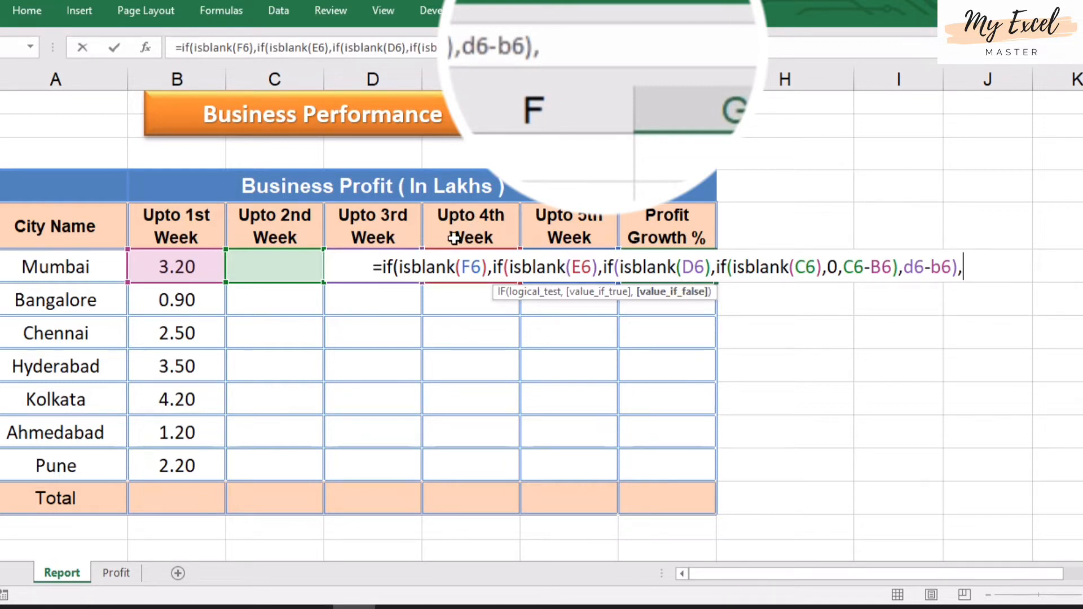
{"action": "type", "text": "e6"}
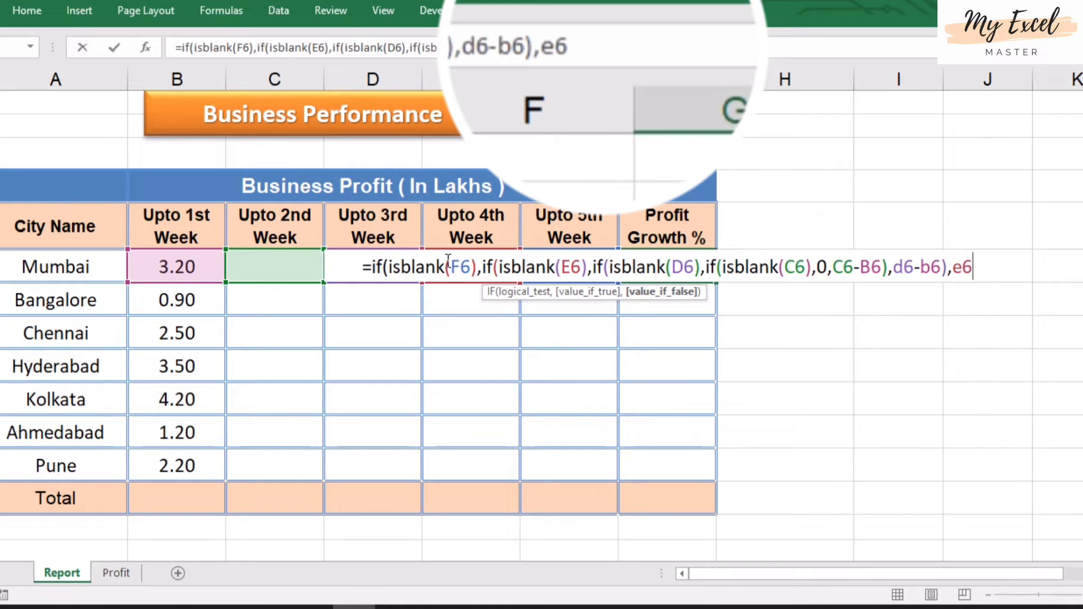
{"action": "type", "text": "-"}
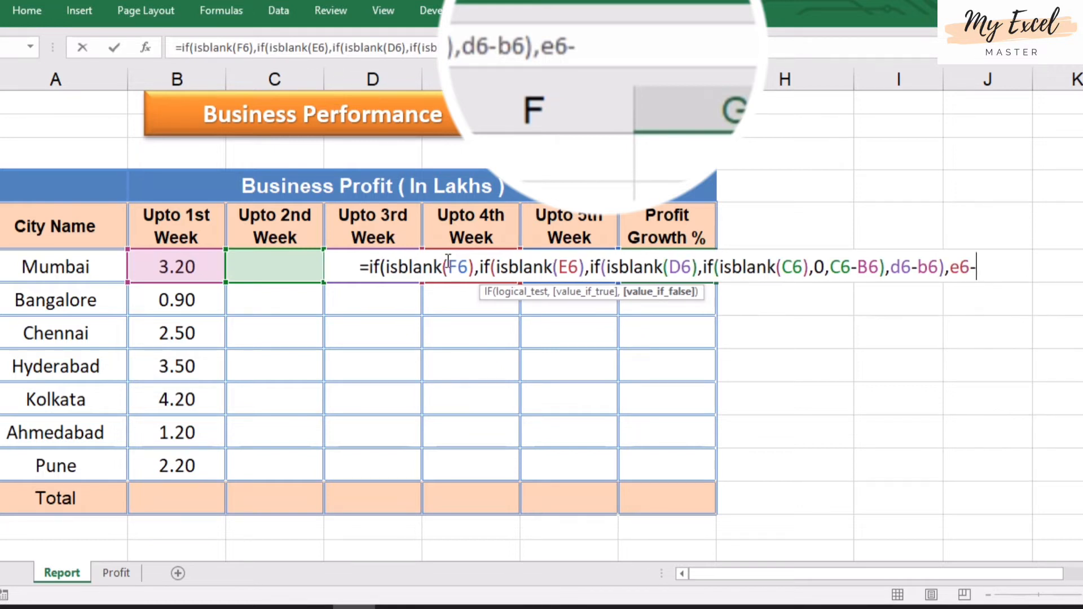
{"action": "type", "text": "b6"}
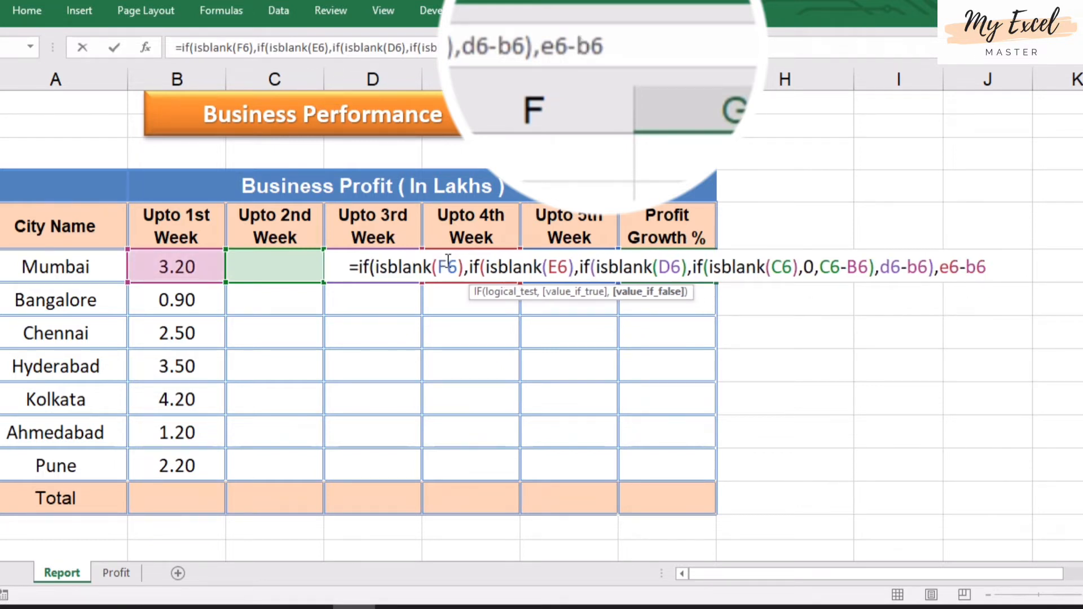
{"action": "type", "text": ")"}
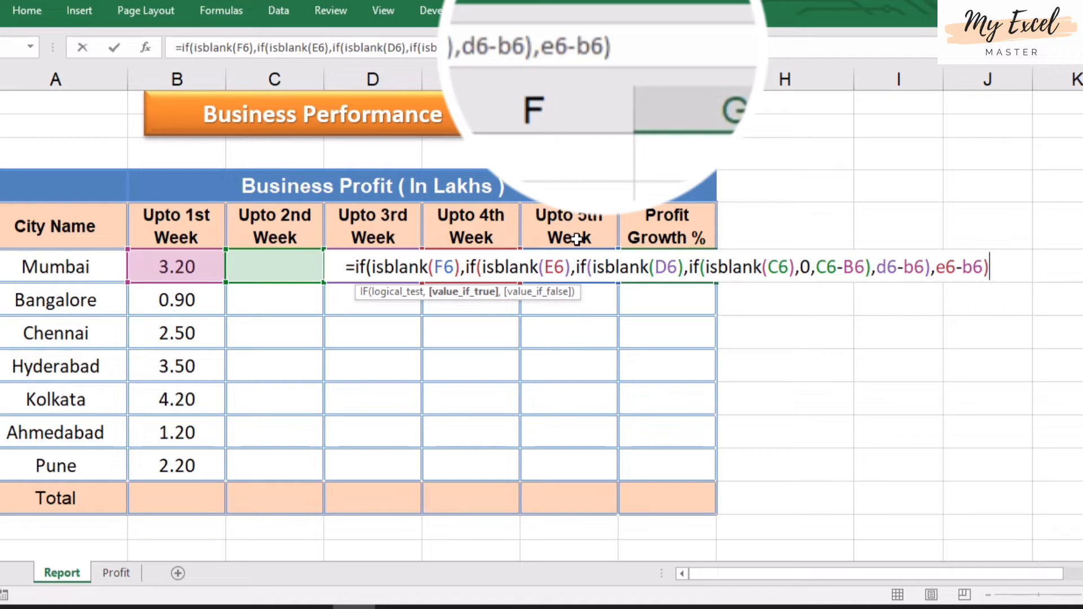
Finish the outermost IF with f6-b6 as the value if false, close it, and enter the formula in Mumbai's Profit Growth % cell
{"action": "type", "text": ","}
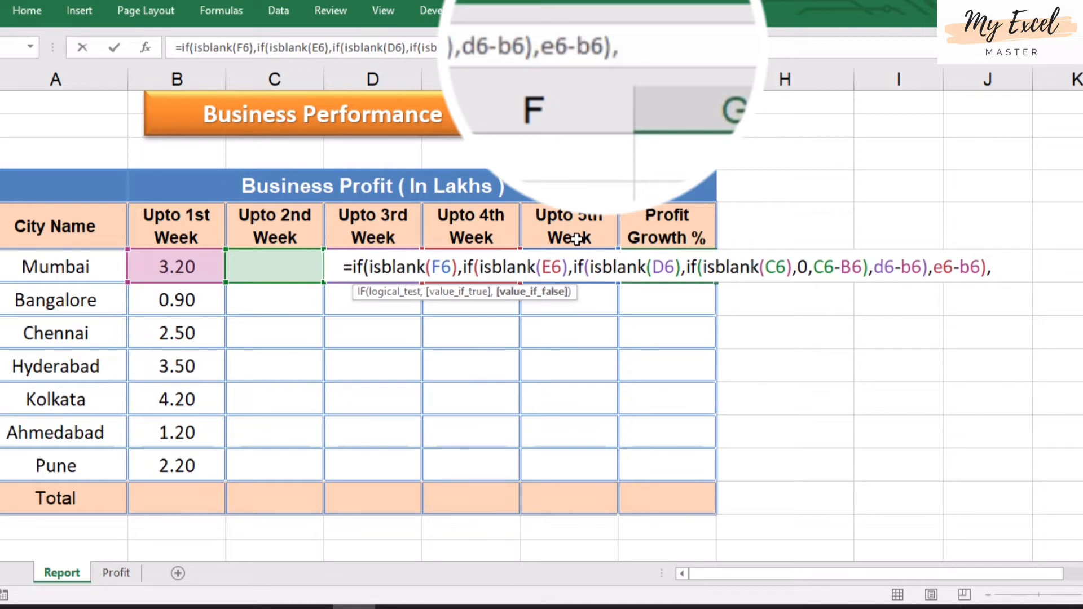
{"action": "type", "text": "f6-"}
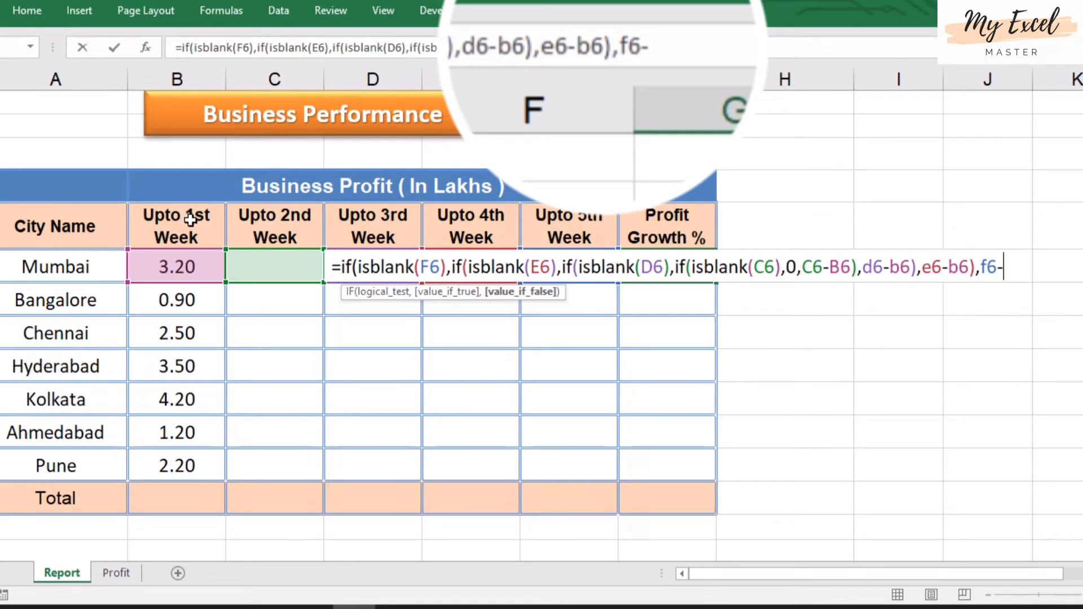
{"action": "type", "text": "b6"}
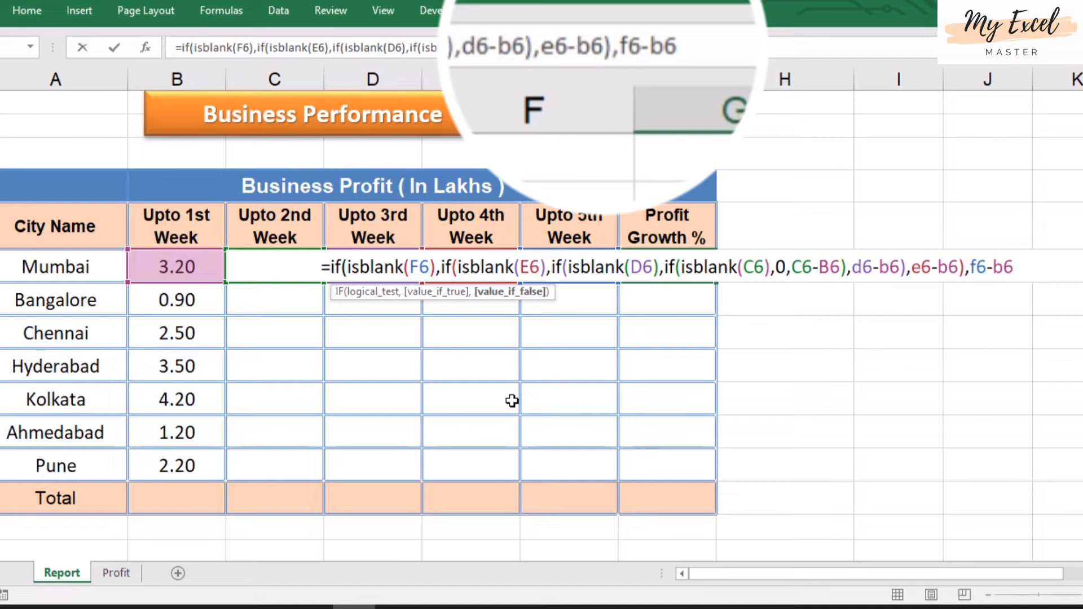
{"action": "type", "text": ")"}
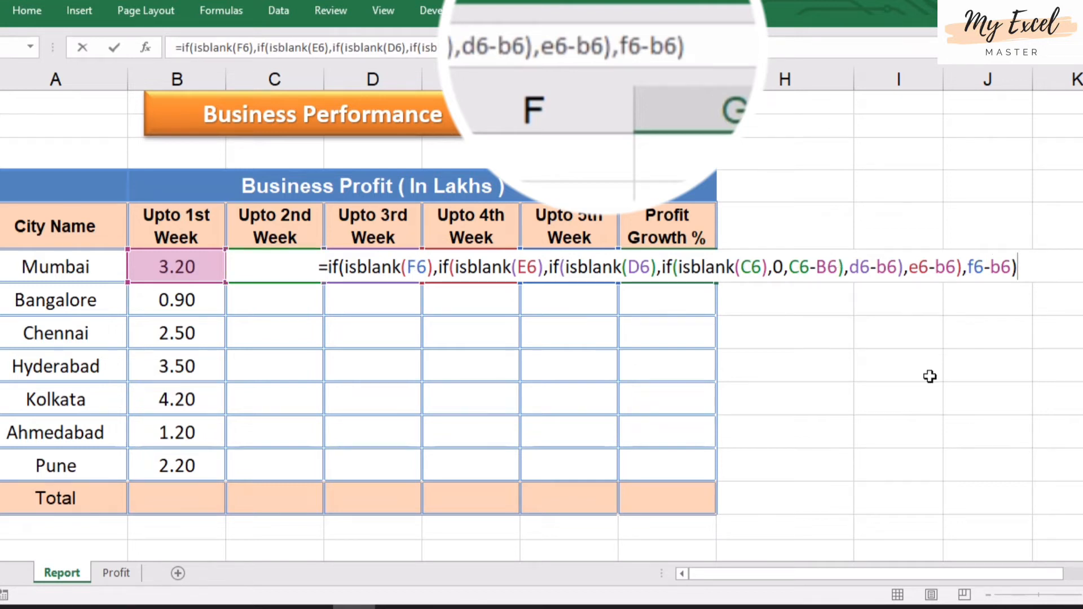
{"action": "key", "text": "ctrl+Return"}
{"action": "key", "text": "Return"}
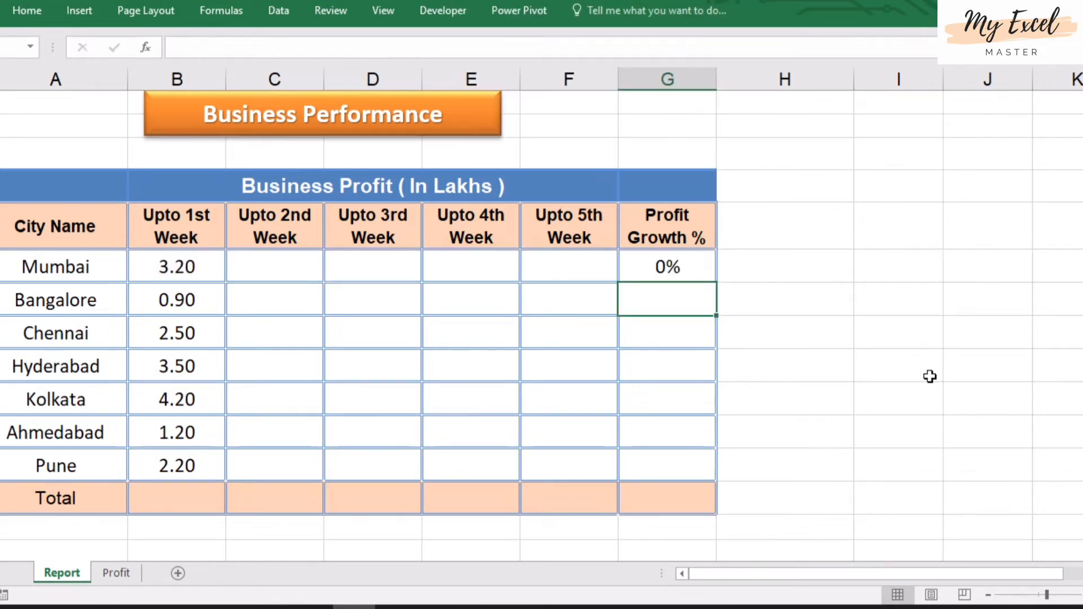
{"action": "key", "text": "Up"}
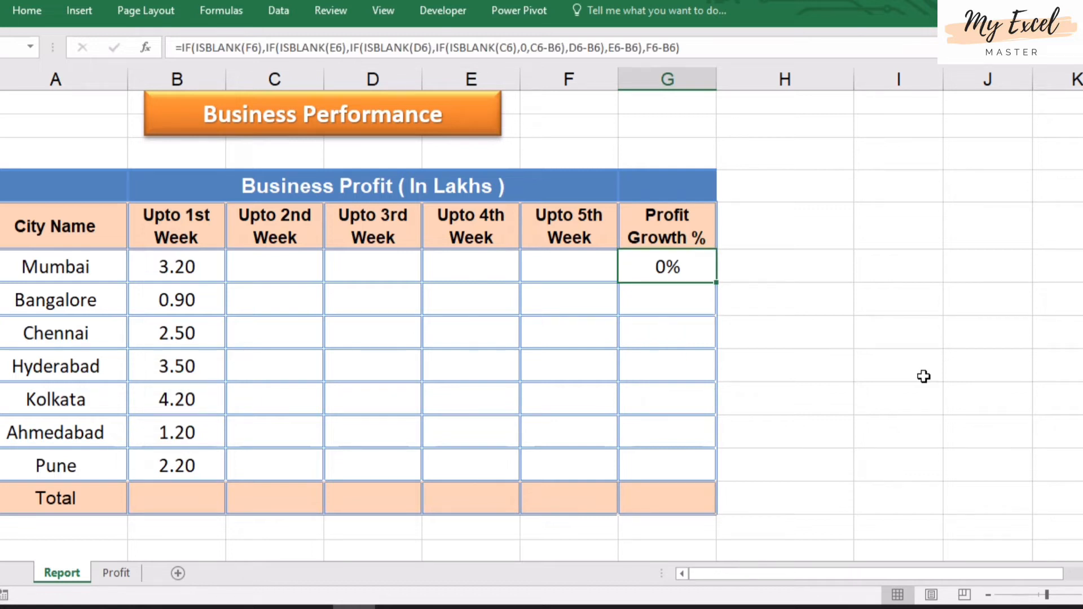
Test the formula by entering 3.20 and then 6.4 as Mumbai's profit up to the 3rd week
{"action": "left_click", "coordinate": [397, 263]}
{"action": "type", "text": "3.20"}
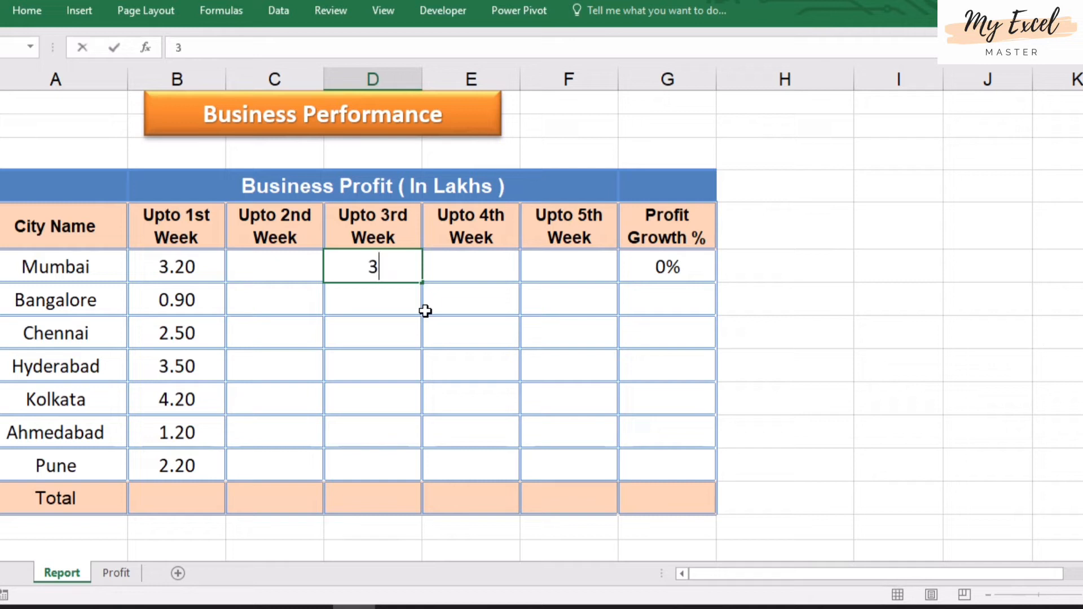
{"action": "key", "text": "Return"}
{"action": "key", "text": "Up"}
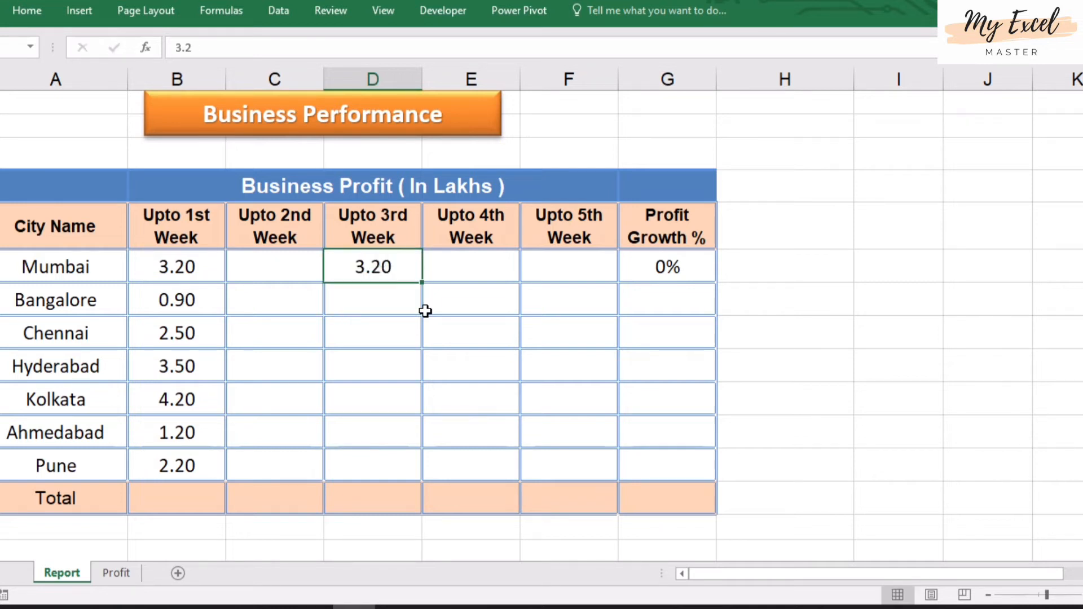
{"action": "type", "text": "6.4"}
{"action": "key", "text": "ctrl+Return"}
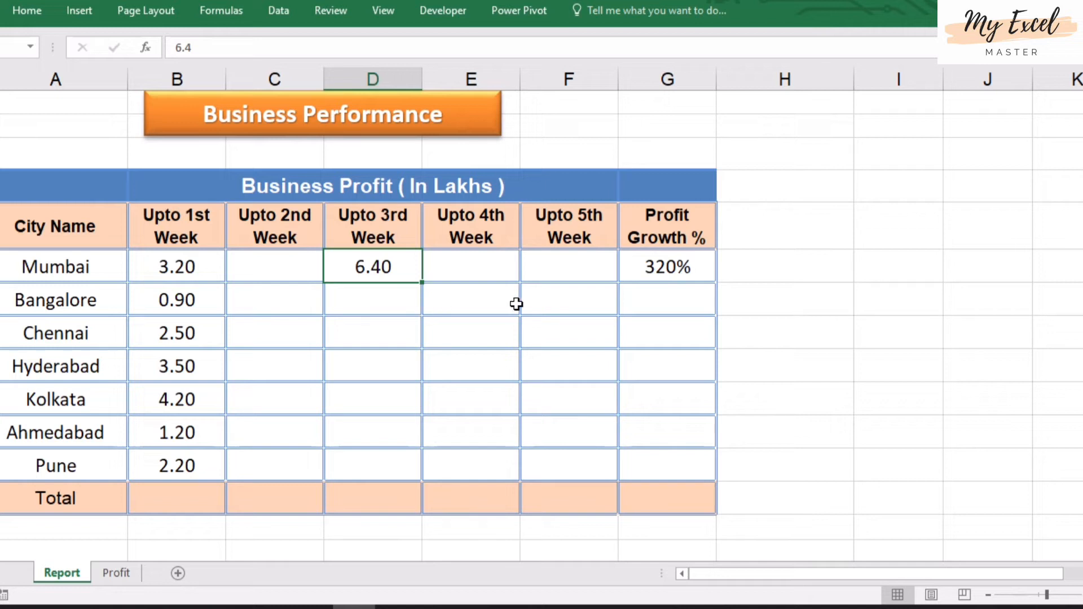
Append /B6 to Mumbai's Profit Growth % formula so the difference is divided by the 1st week profit
{"action": "left_click", "coordinate": [674, 261]}
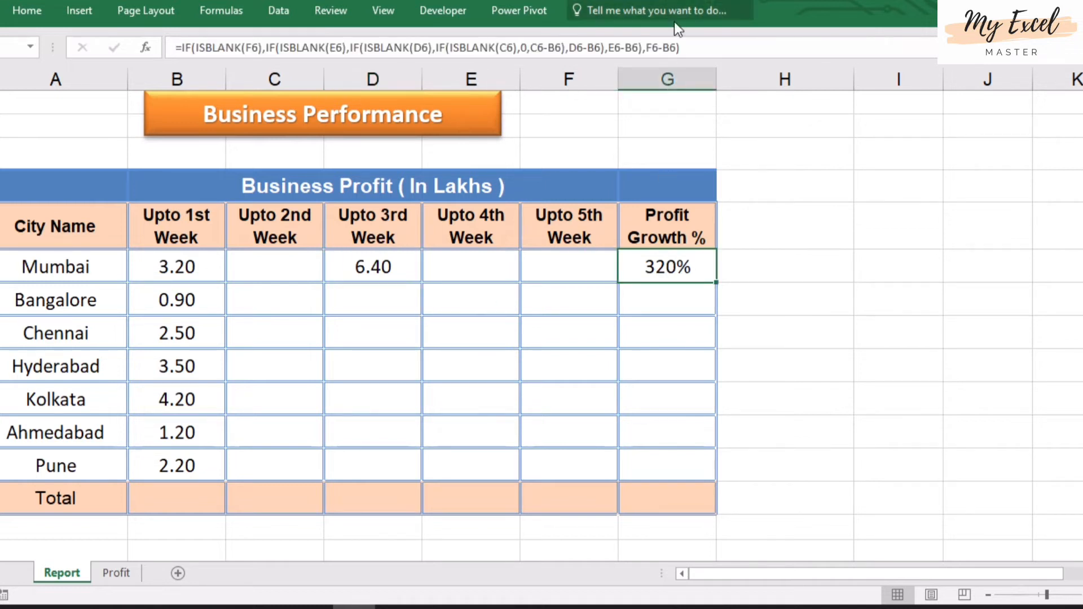
{"action": "left_click", "coordinate": [695, 44]}
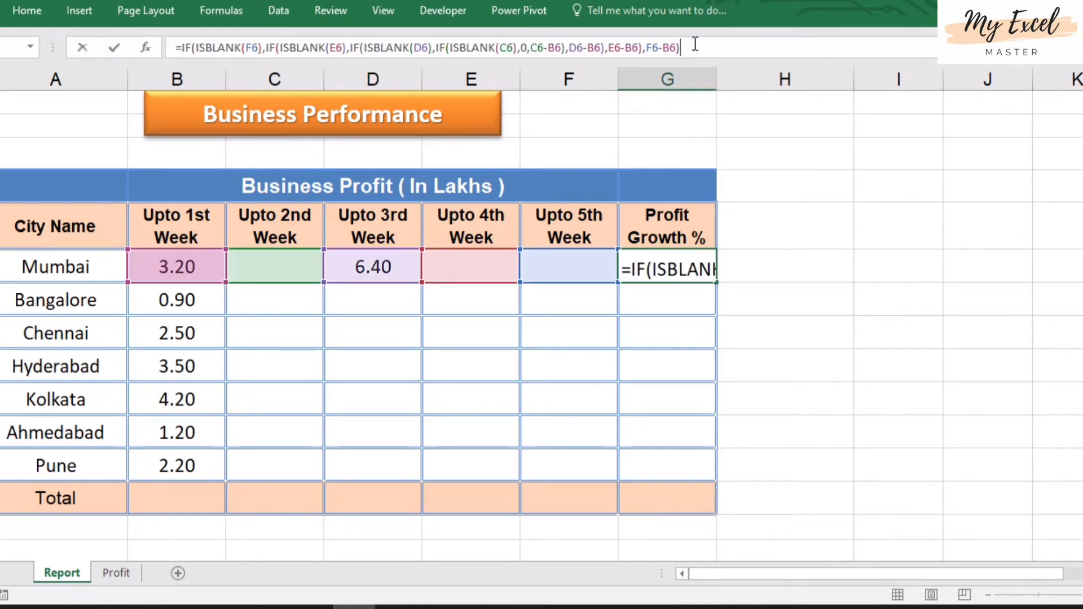
{"action": "type", "text": "/"}
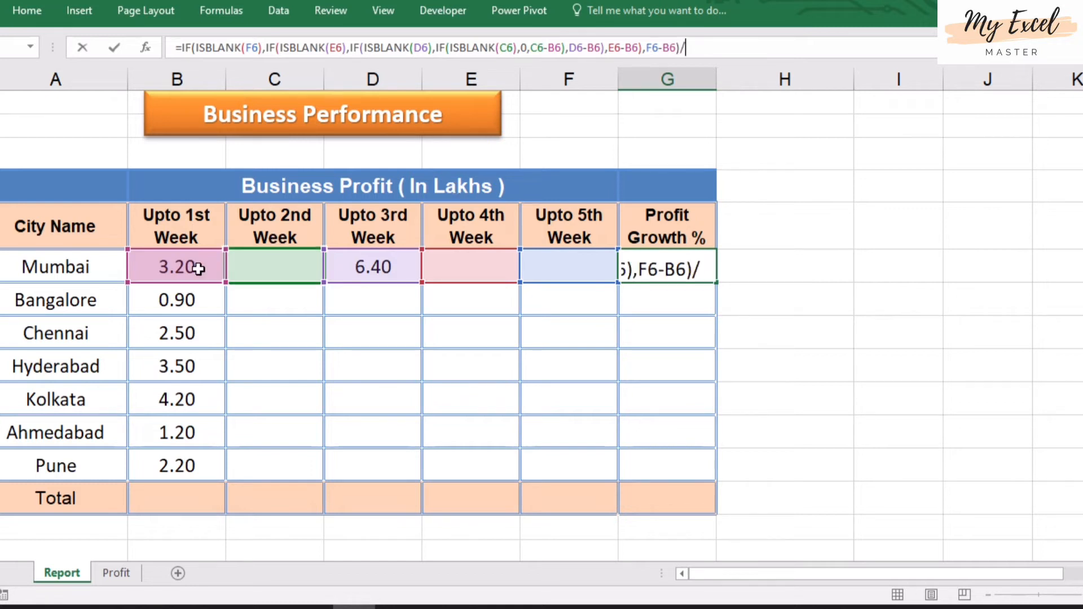
{"action": "left_click", "coordinate": [179, 267]}
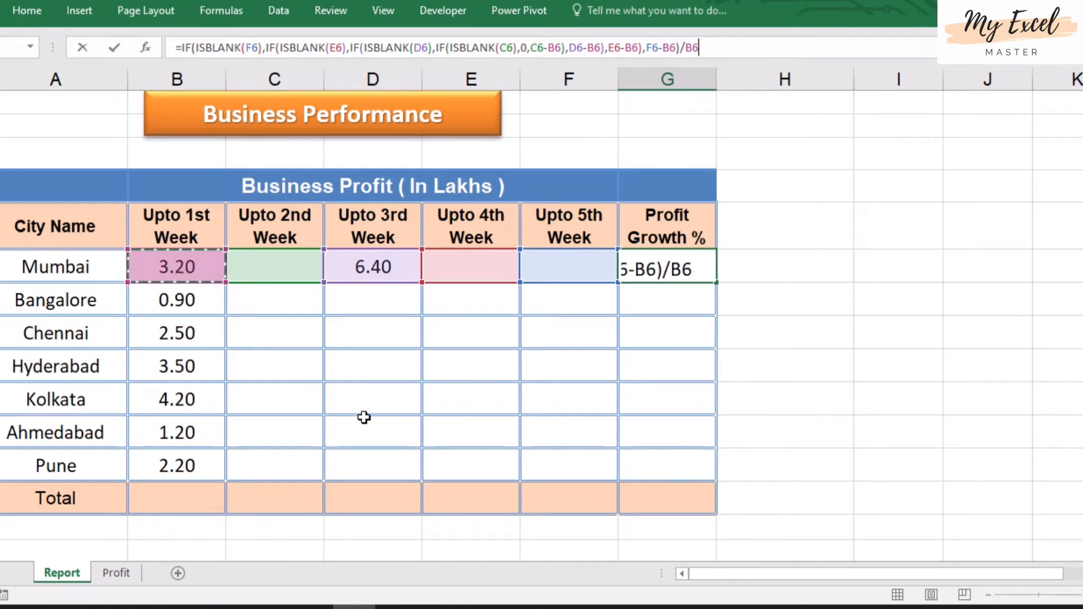
{"action": "key", "text": "ctrl+Return"}
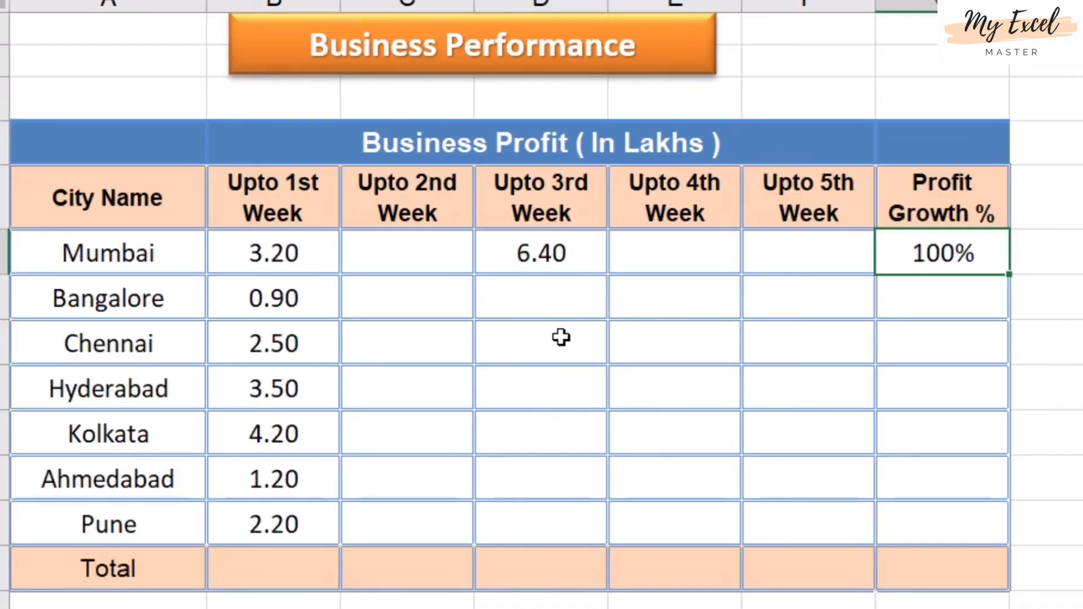
Set Mumbai's profit up to the 3rd week to 3.20
{"action": "left_click", "coordinate": [561, 261]}
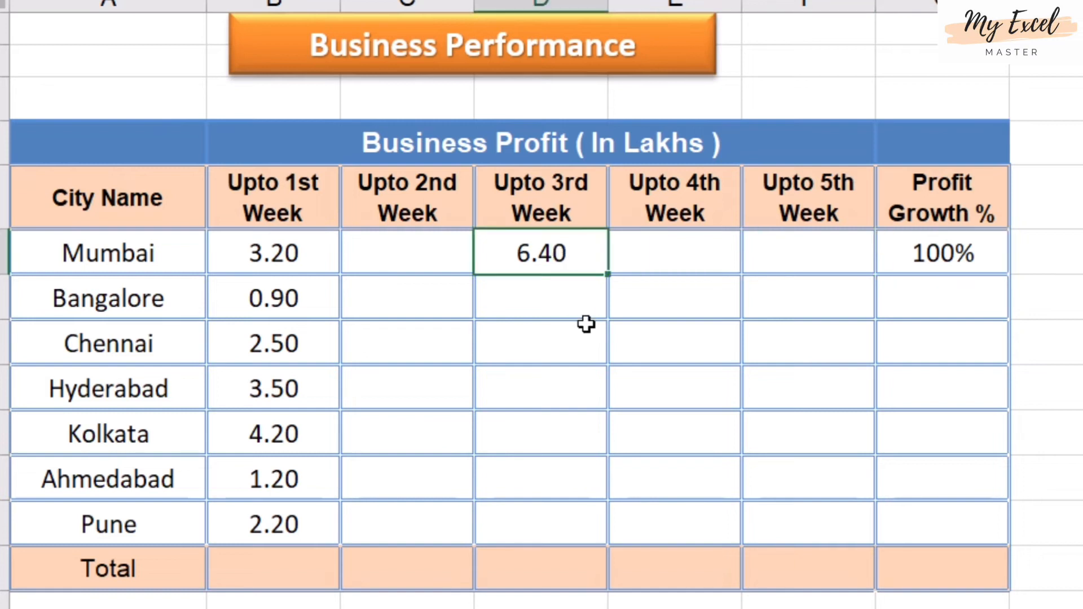
{"action": "type", "text": "3.20"}
{"action": "key", "text": "Return"}
{"action": "key", "text": "Up"}
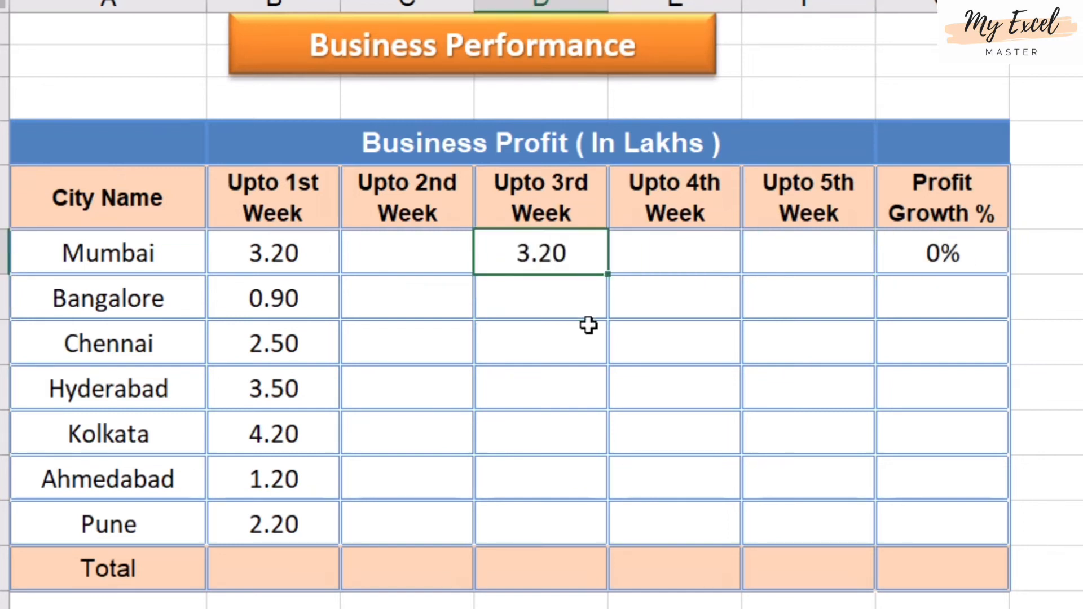
Enter 5.60 as Mumbai's profit up to the 5th week and select Mumbai's Profit Growth % cell
{"action": "key", "text": "Right"}
{"action": "key", "text": "Right"}
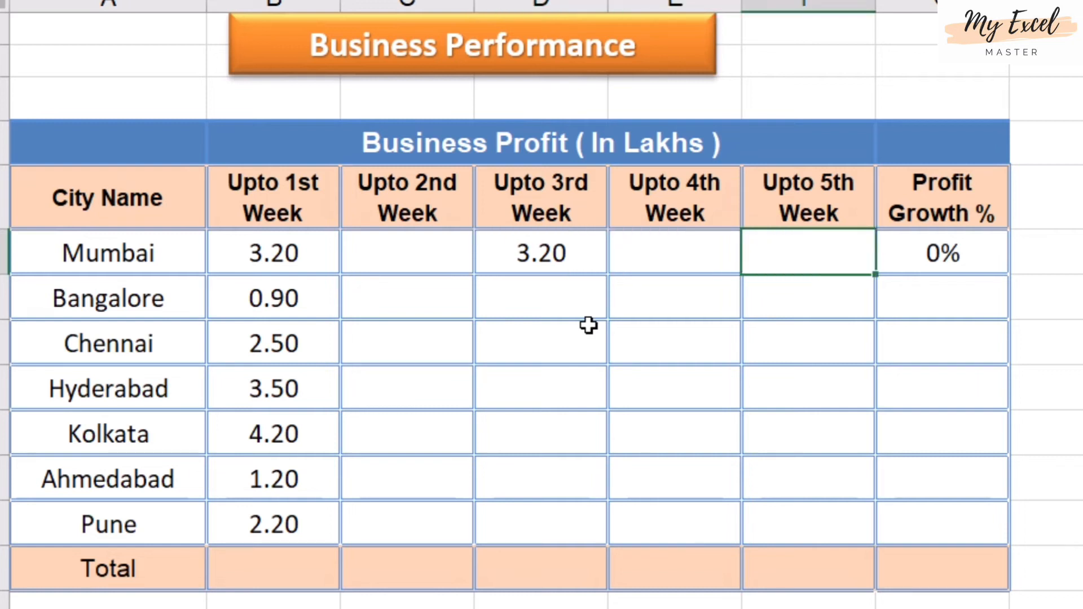
{"action": "key", "text": "Left"}
{"action": "key", "text": "Right"}
{"action": "type", "text": "5.60"}
{"action": "key", "text": "Return"}
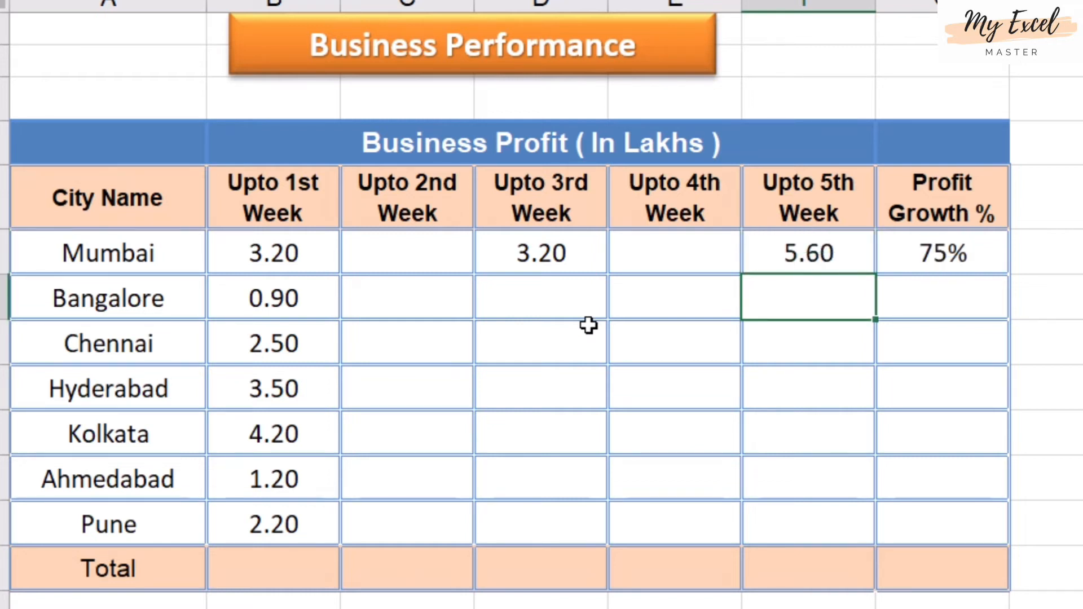
{"action": "left_click", "coordinate": [952, 251]}
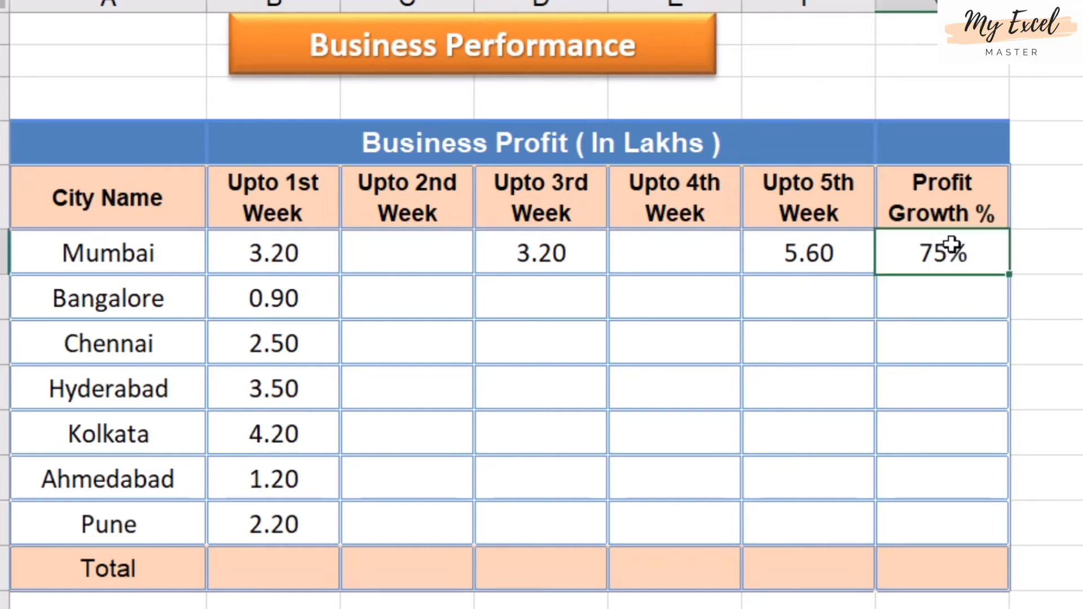